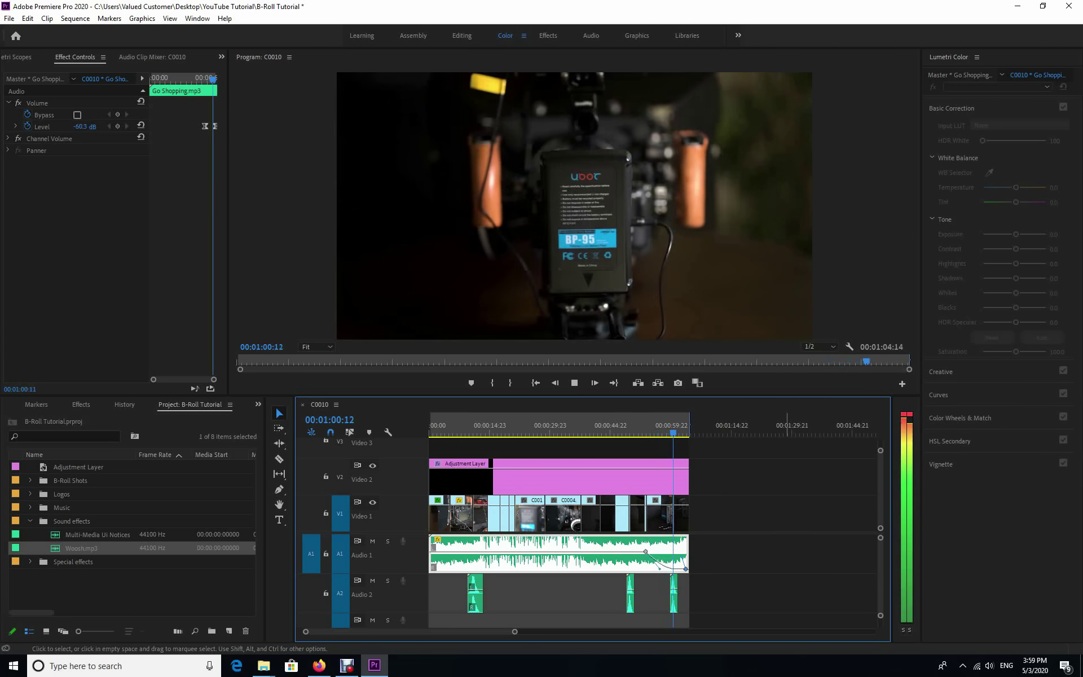
Step: Stop playback and reshape the Bezier curve of the music's volume fade-out on Audio 1
key("space")
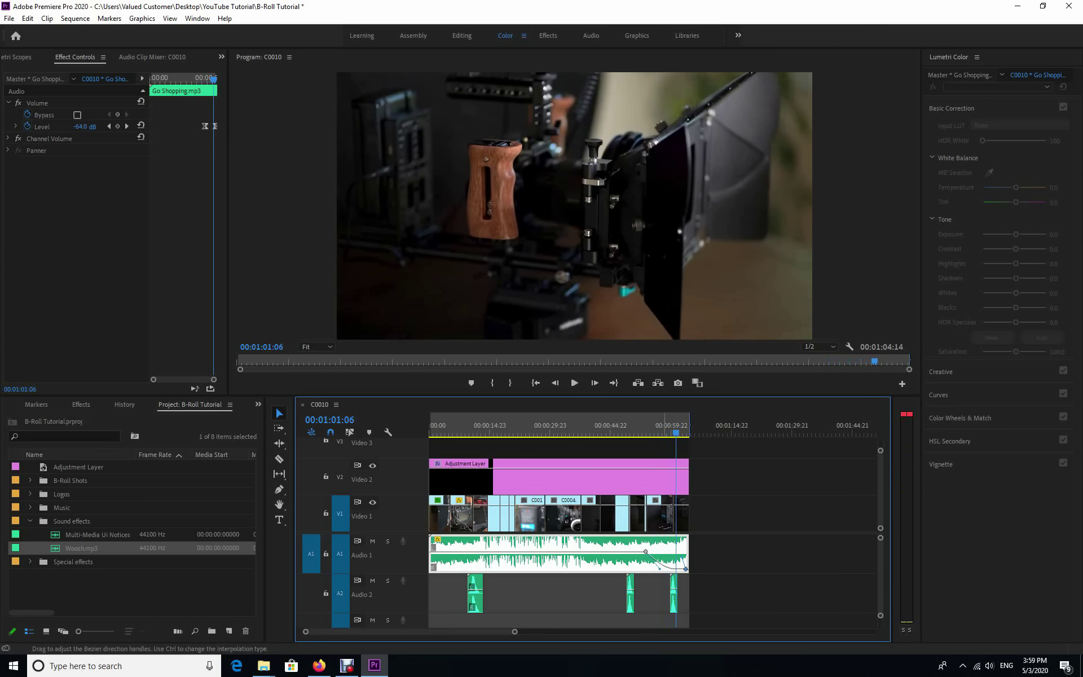
mouse_move(659, 568)
left_mouse_down()
mouse_move(701, 566)
mouse_move(666, 568)
left_mouse_up()
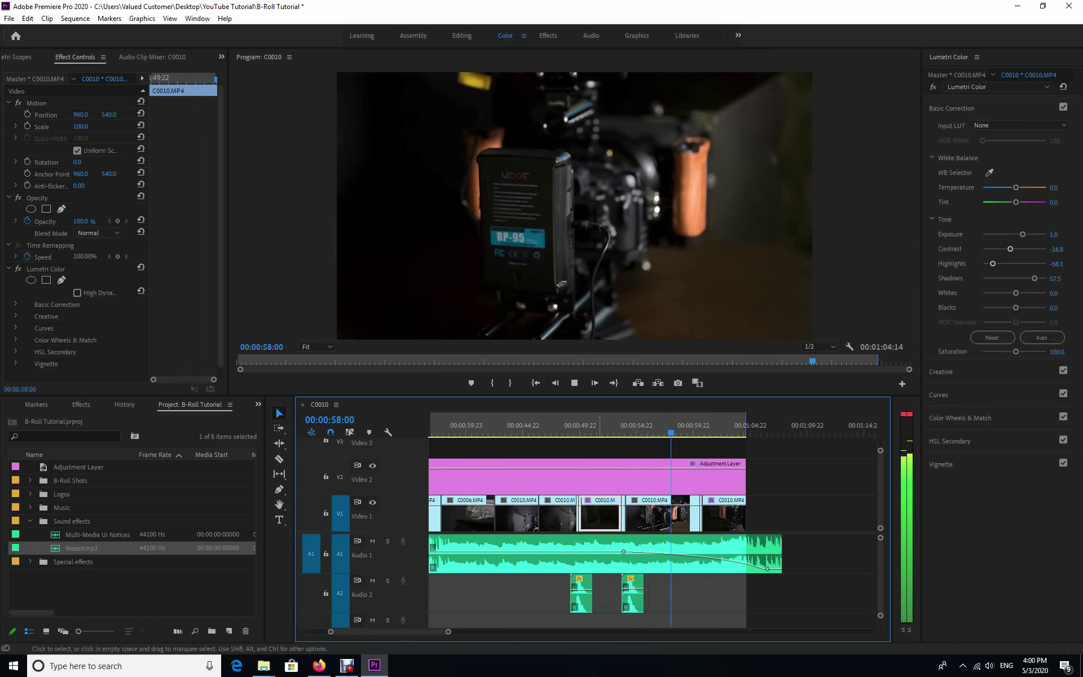
Step: Shift the last Woosh sound effect on Audio 2 slightly earlier and replay that section
key("space")
left_click_drag(632, 592, 624, 606)
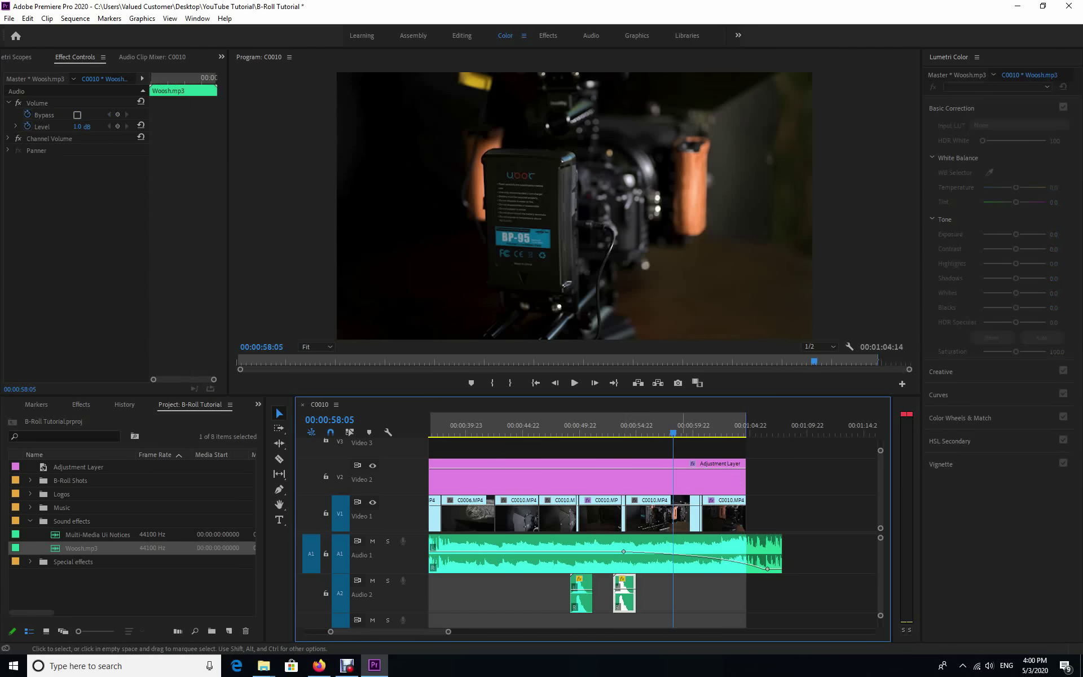
left_click(615, 429)
key("space")
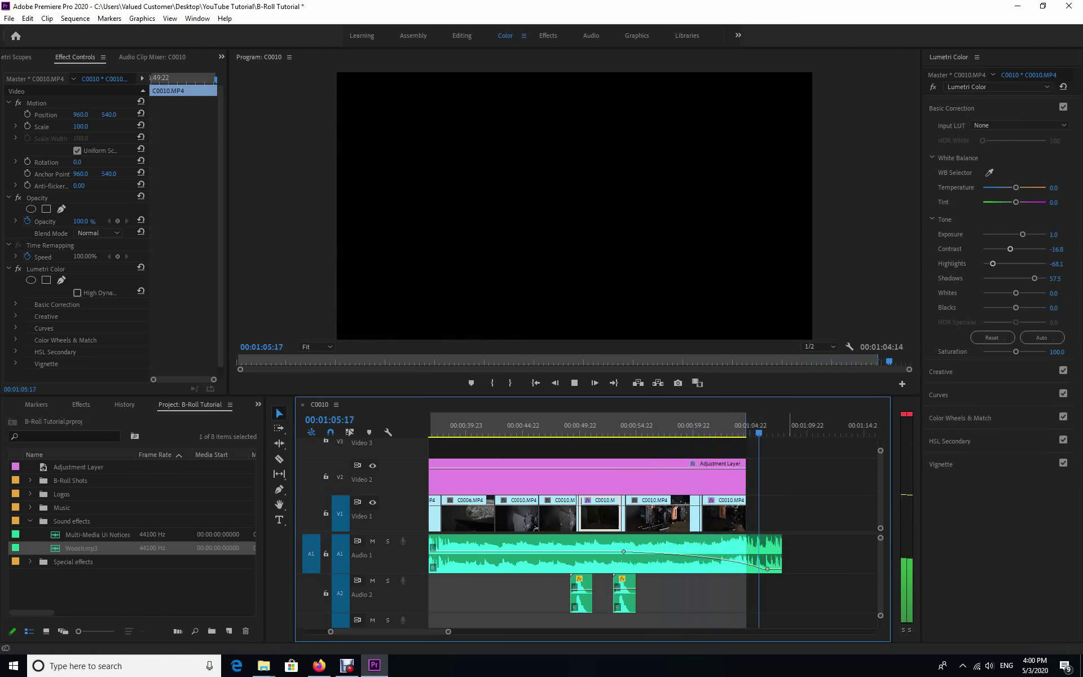
Step: Move the music's final volume keyframe earlier, close to the end of the video, and replay the ending
key("space")
left_click_drag(767, 569, 749, 569)
left_click_drag(763, 432, 717, 432)
key("space")
key("l")
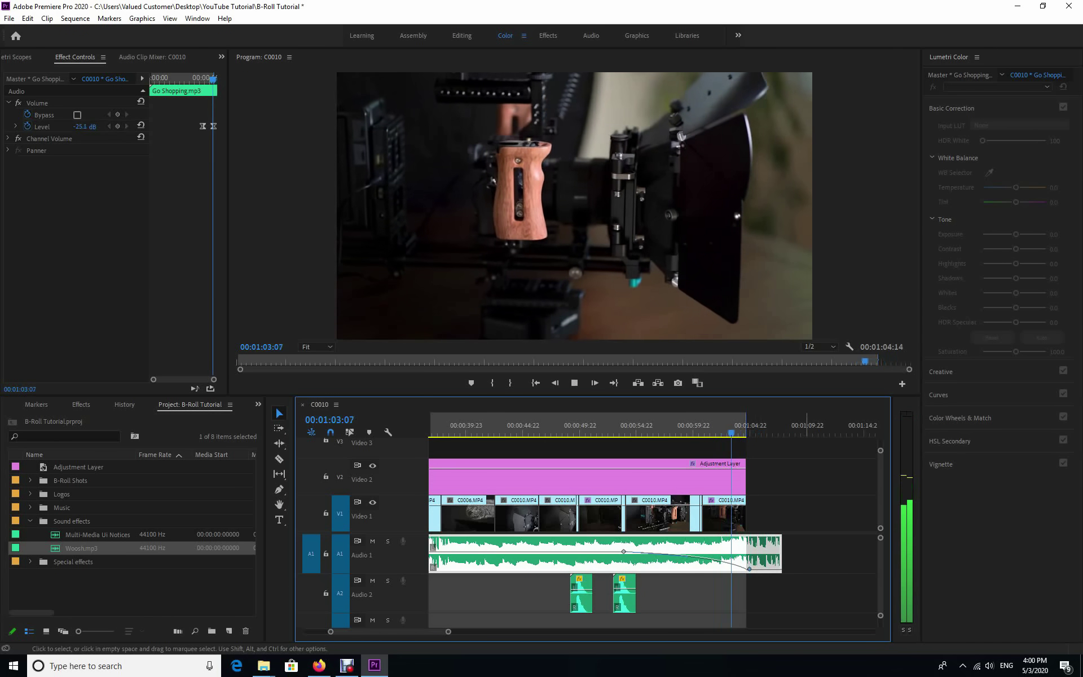
Step: Trim the end of the music clip to the end of the video, replay it, and return to the sequence start
key("k")
left_click_drag(781, 553, 746, 553)
left_click_drag(754, 433, 733, 433)
key("l")
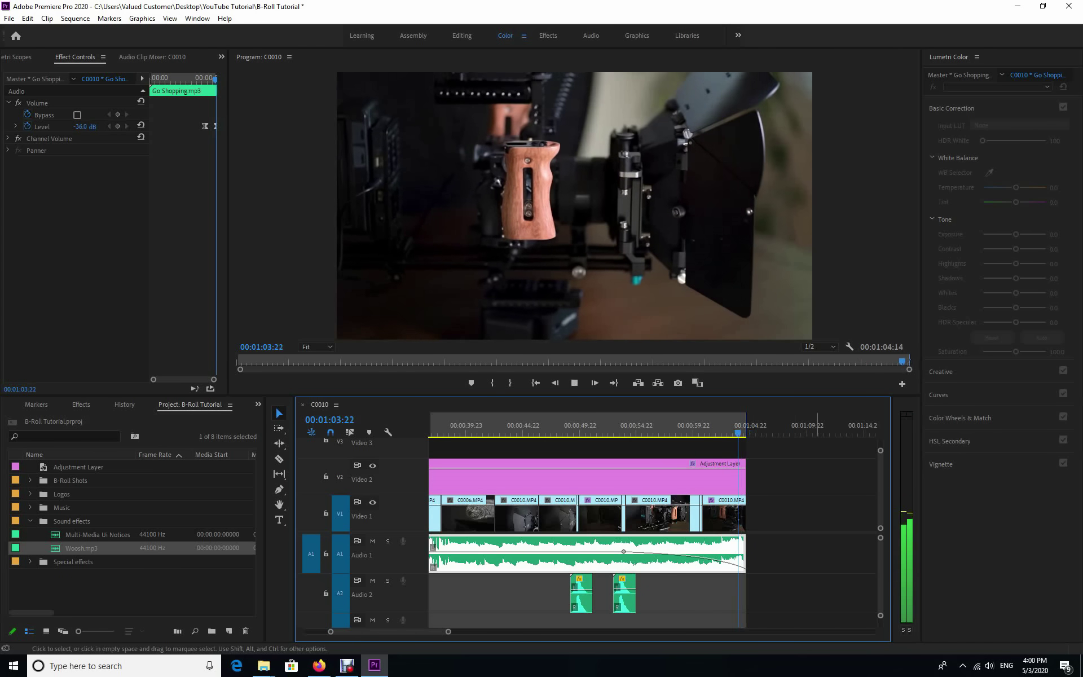
key("k")
left_click_drag(423, 631, 500, 631)
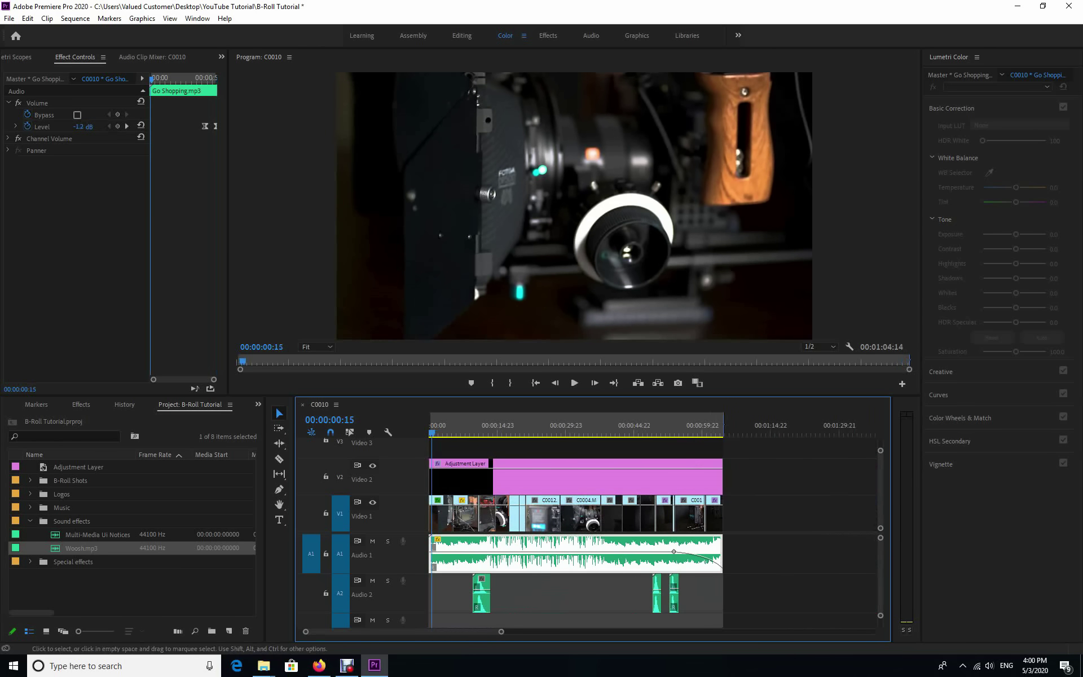
key("Home")
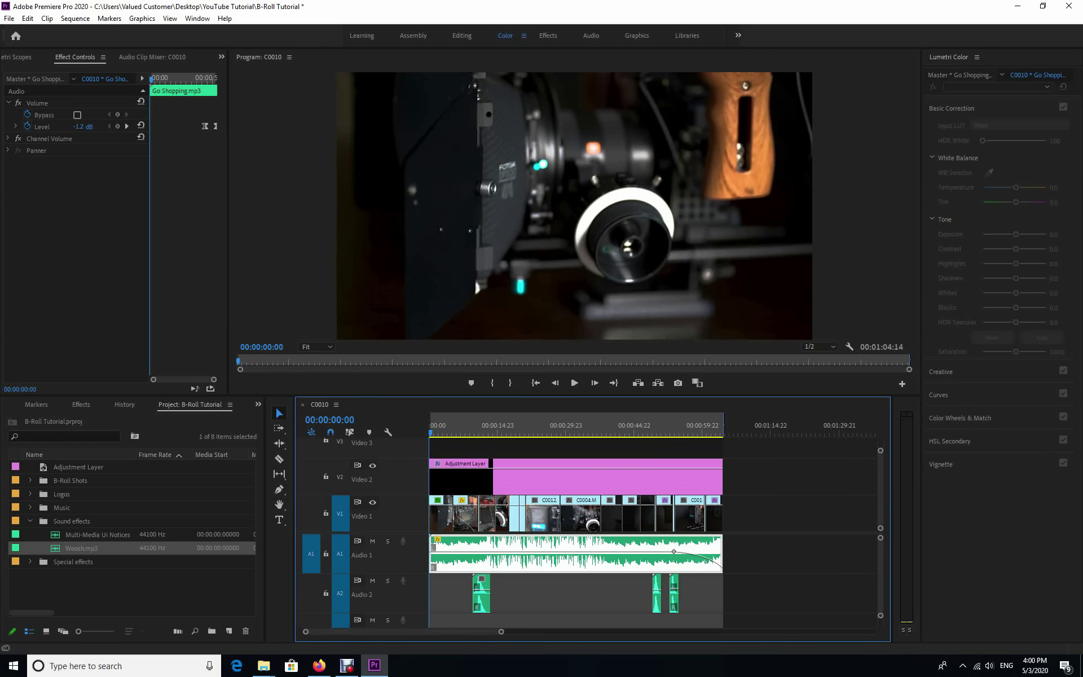
Step: Place Blue Bokeh 1.mp4 from the Blue-bokeh-pack folder in Special effects on Video 3 at the start of the sequence
left_click(30, 520)
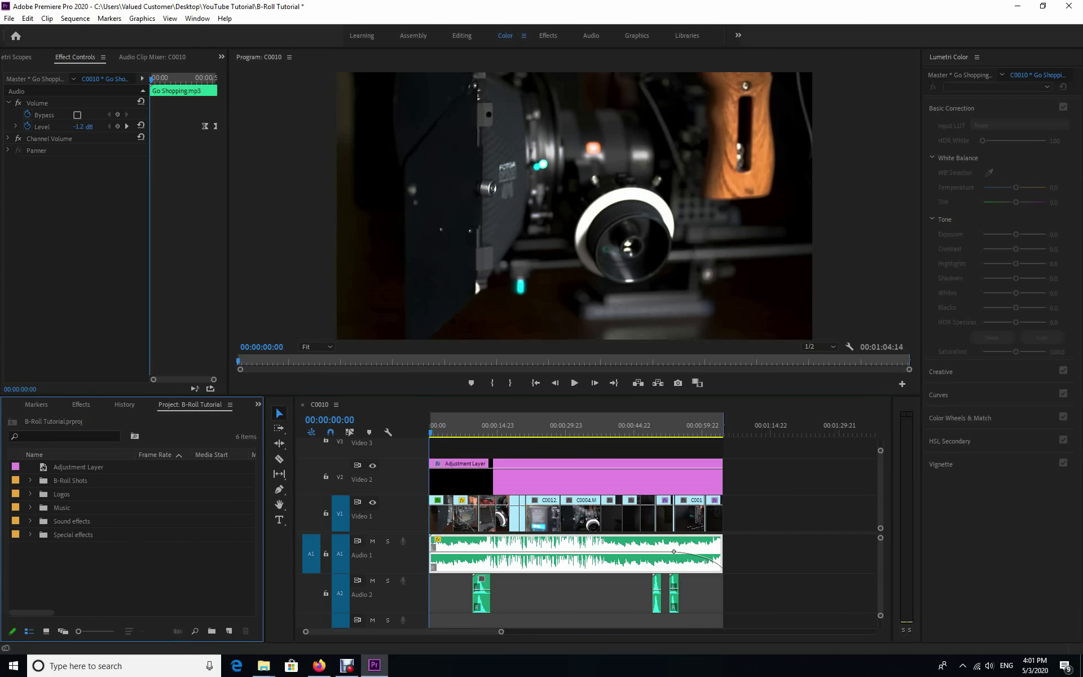
left_click(30, 534)
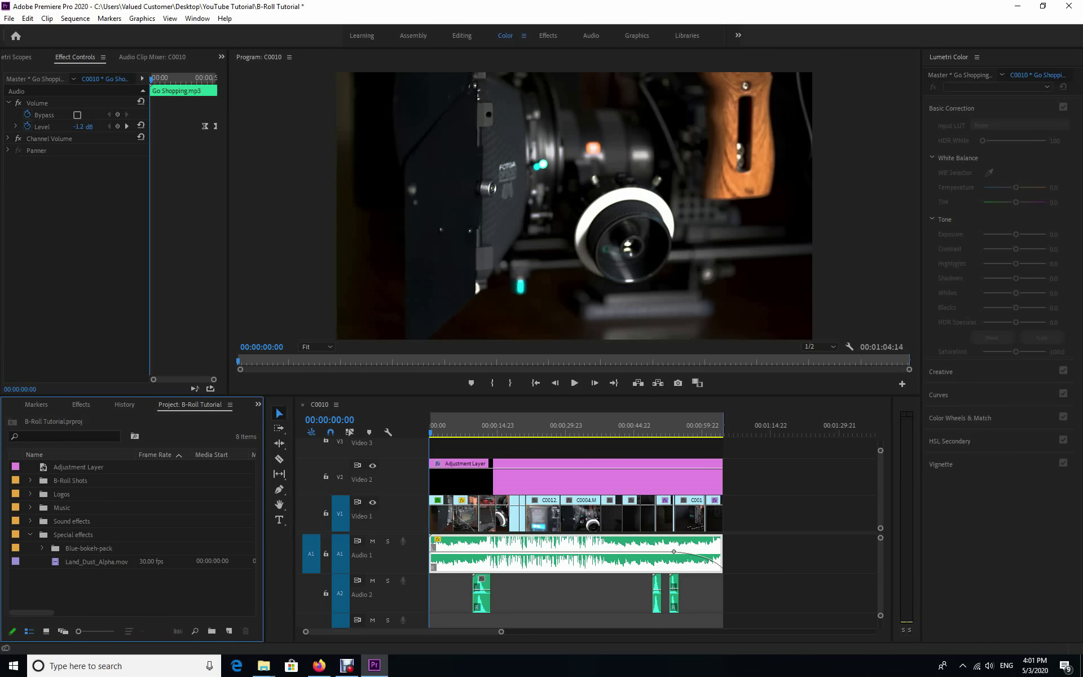
left_click(42, 548)
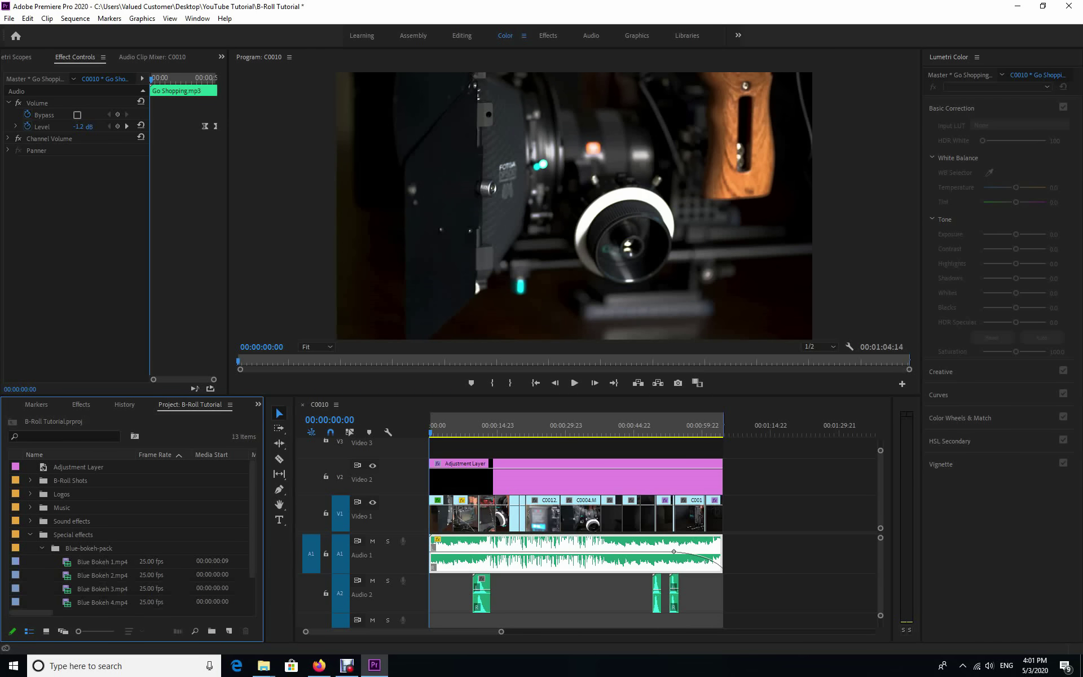
left_click(880, 451)
left_click_drag(880, 450, 880, 448)
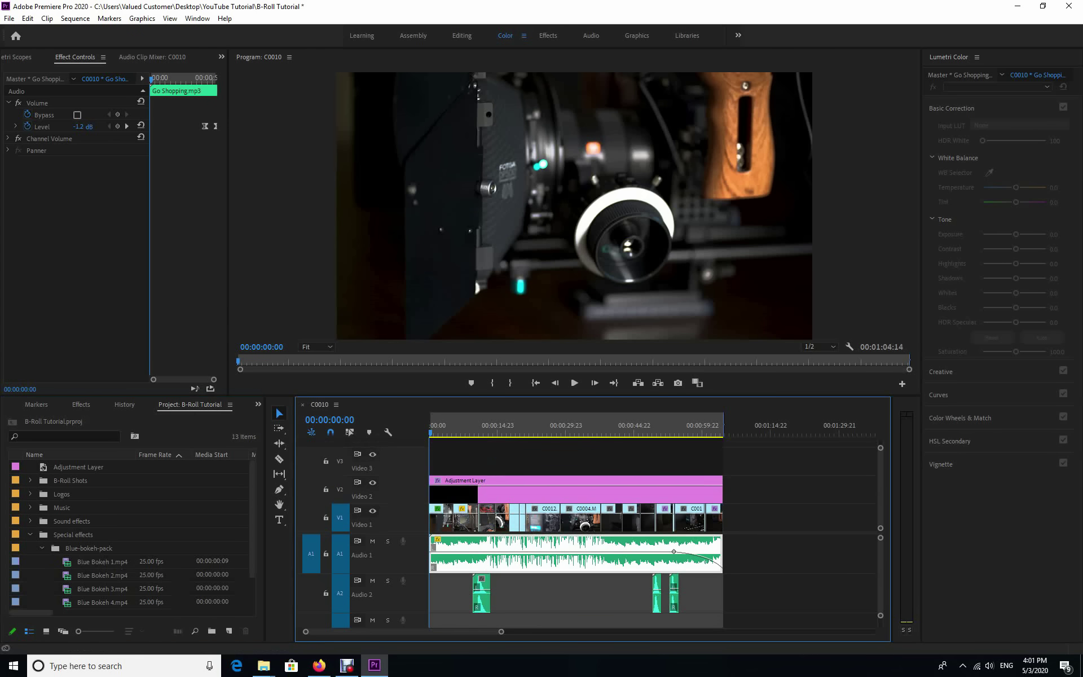
left_click(120, 567)
left_click_drag(101, 561, 449, 460)
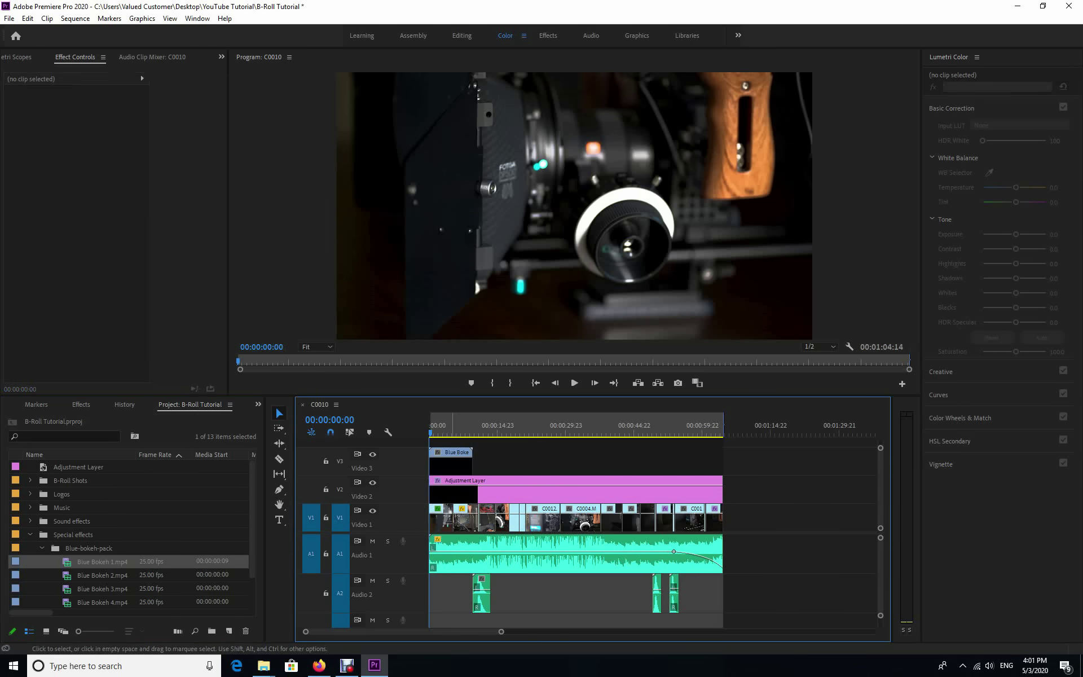
Step: Set the Blue Bokeh 1 clip's blend mode to Screen and check the overlay on the footage
left_click(452, 460)
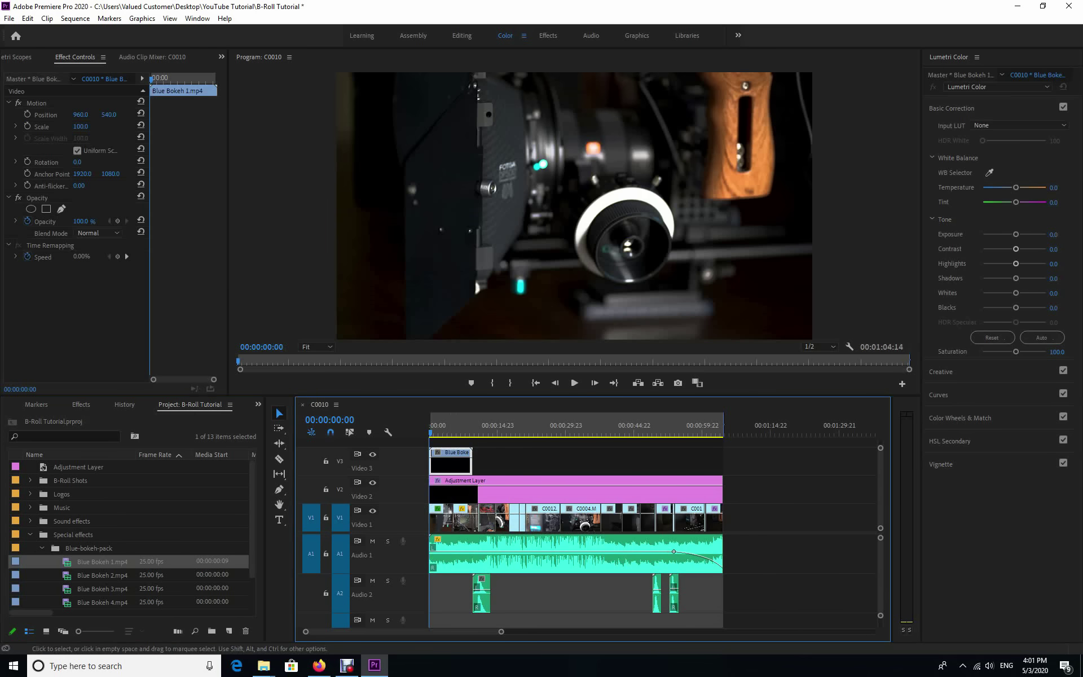
left_click_drag(468, 432, 452, 432)
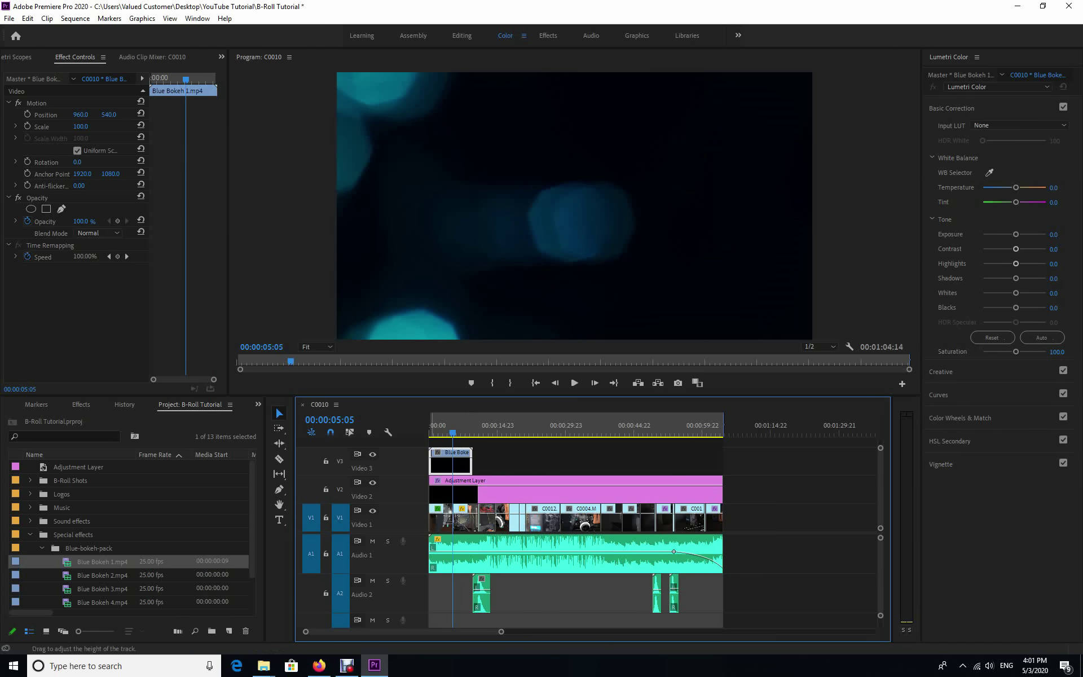
left_click(98, 233)
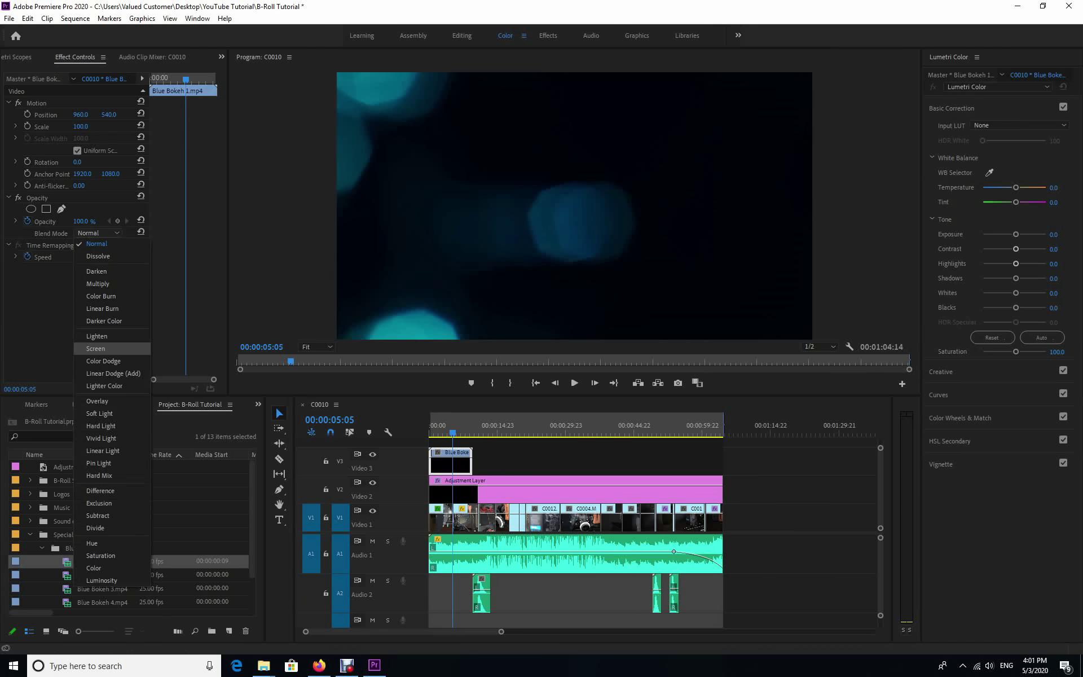
left_click(96, 348)
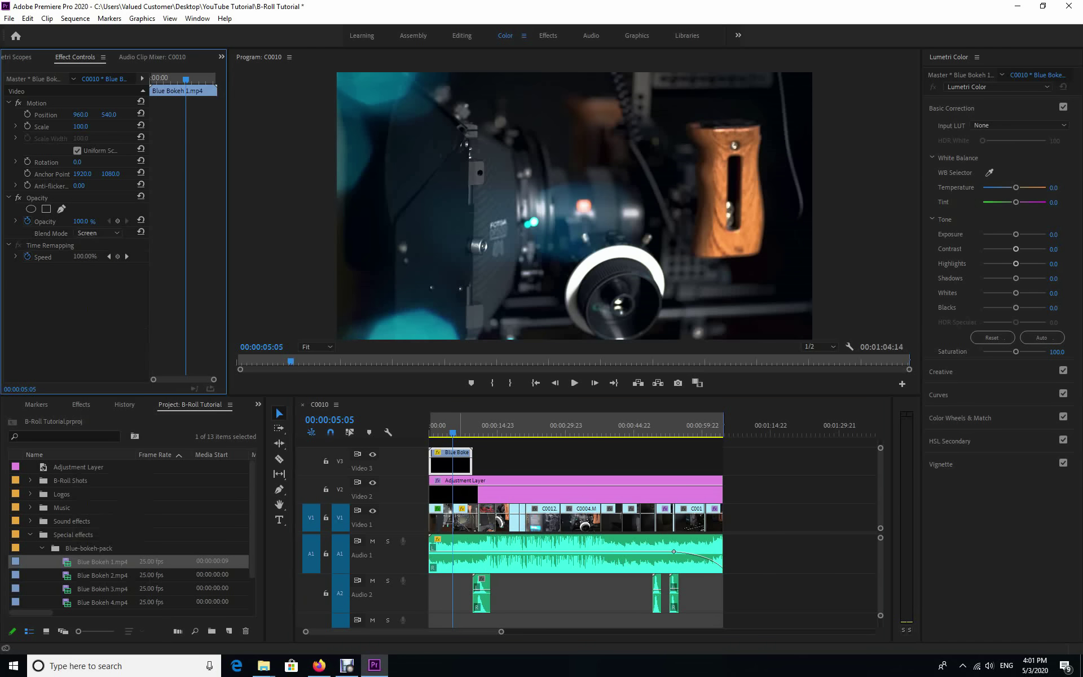
mouse_move(453, 427)
left_mouse_down()
mouse_move(429, 426)
mouse_move(484, 427)
mouse_move(455, 427)
left_mouse_up()
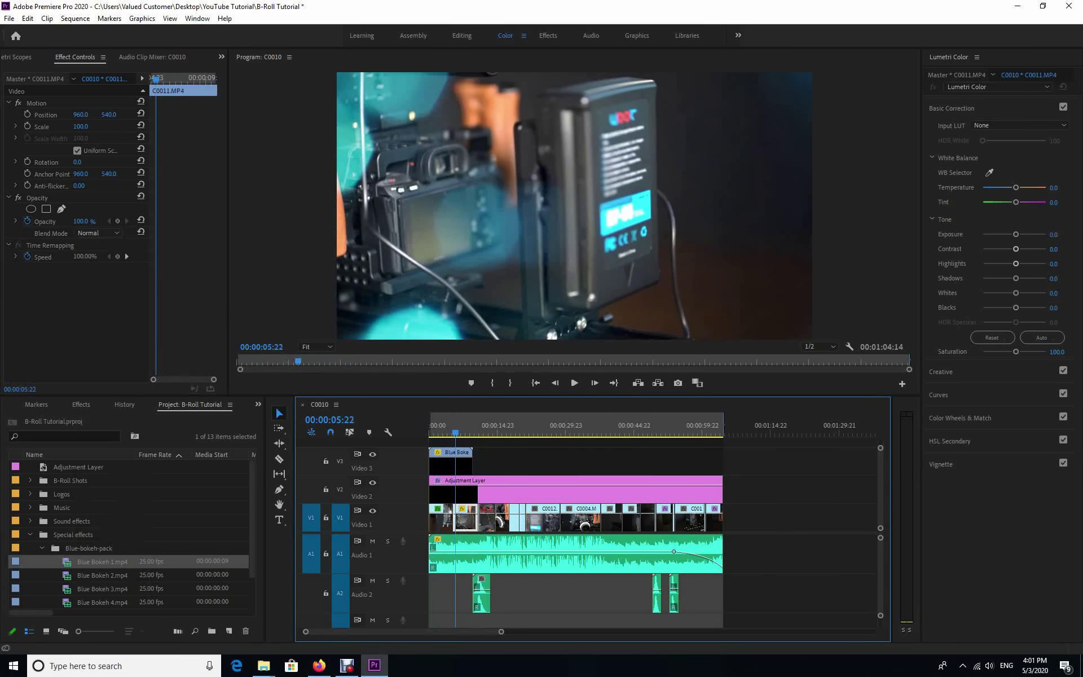
Step: Find the Fast Blur video effect and apply it to the Blue Bokeh 1 clip on Video 3
left_click(450, 461)
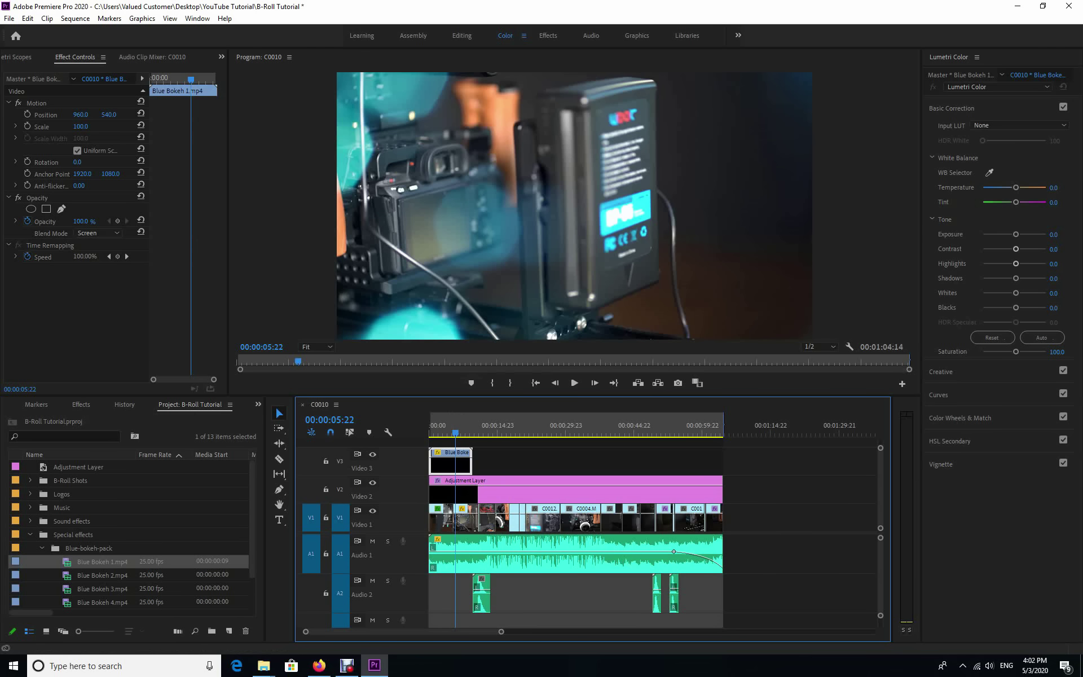
key("alt+shift+5")
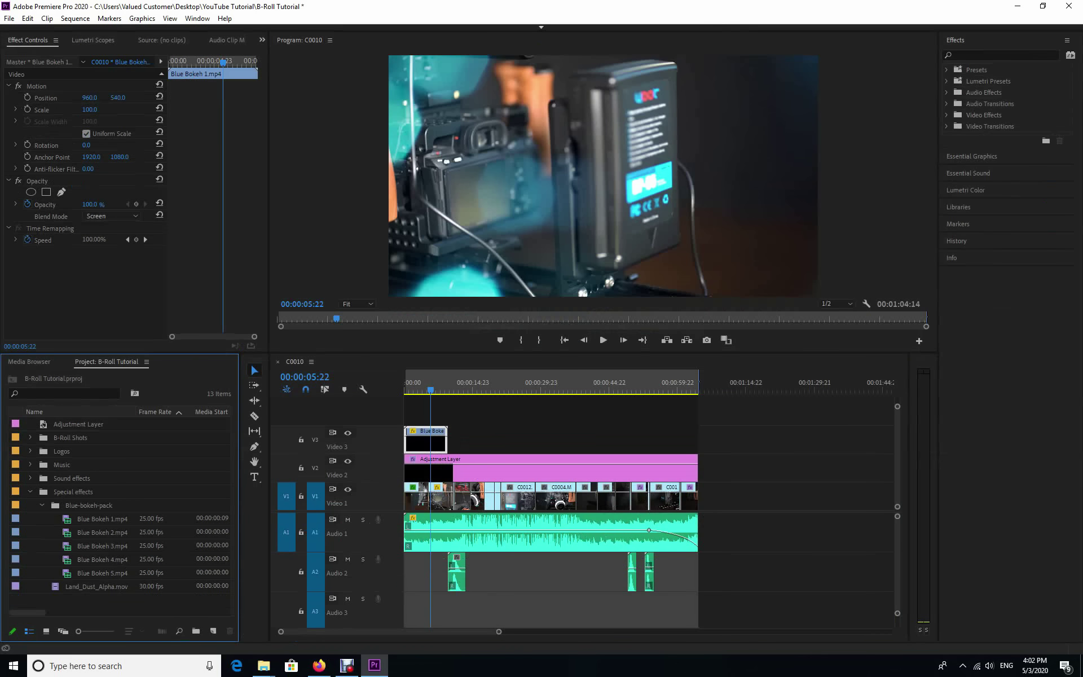
key("shift+7")
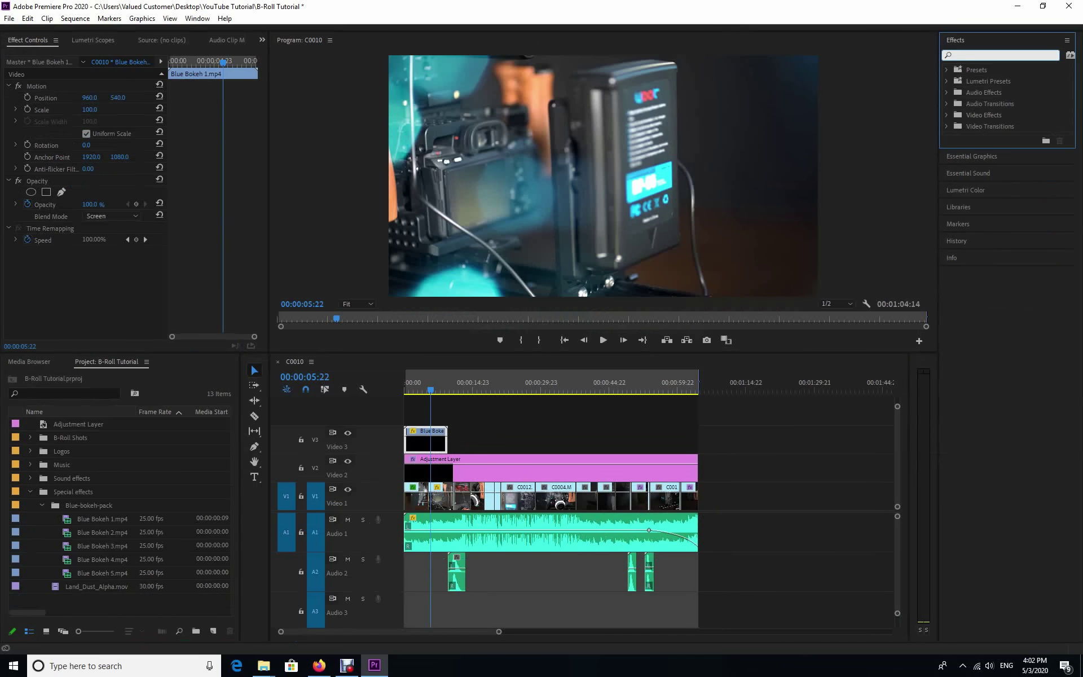
type("blur")
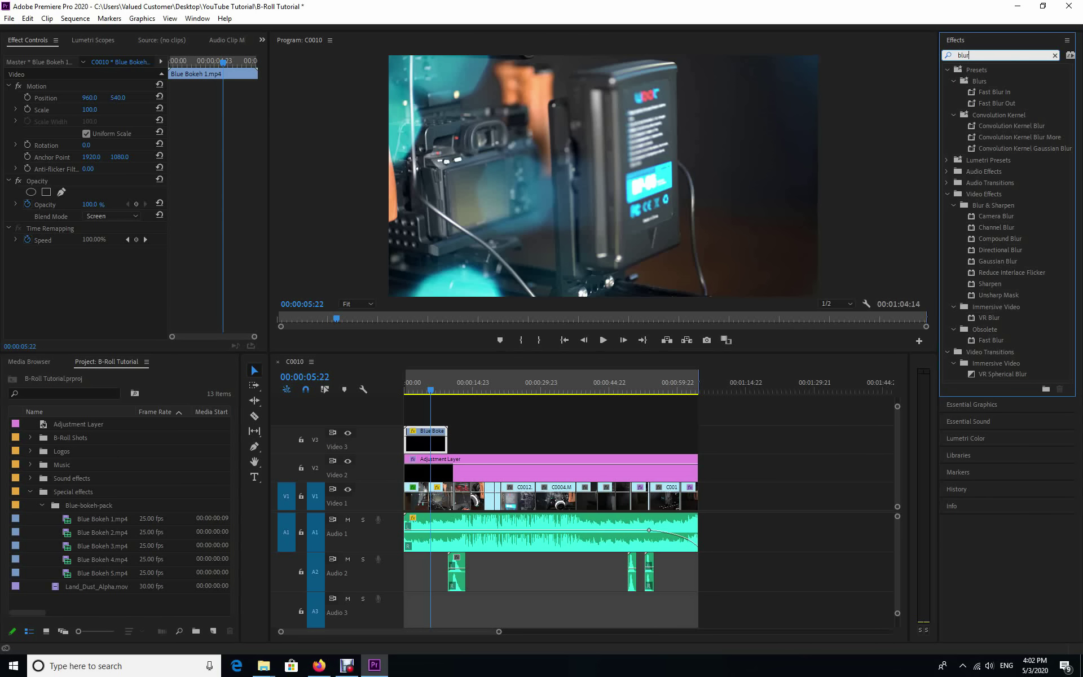
left_click(990, 340)
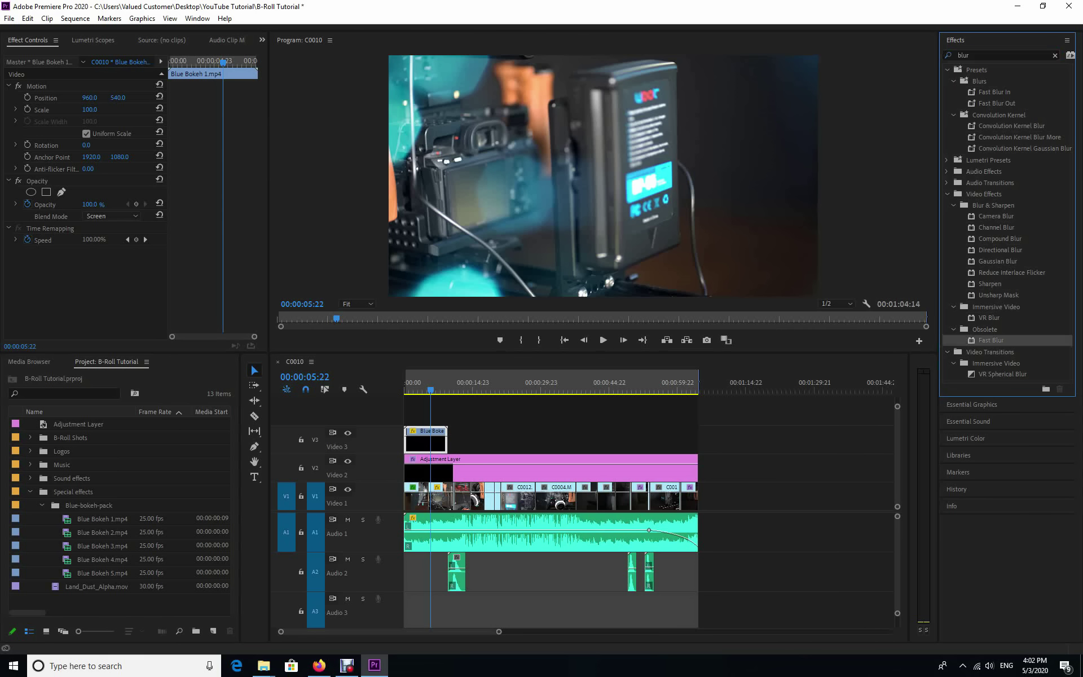
left_click_drag(991, 340, 431, 440)
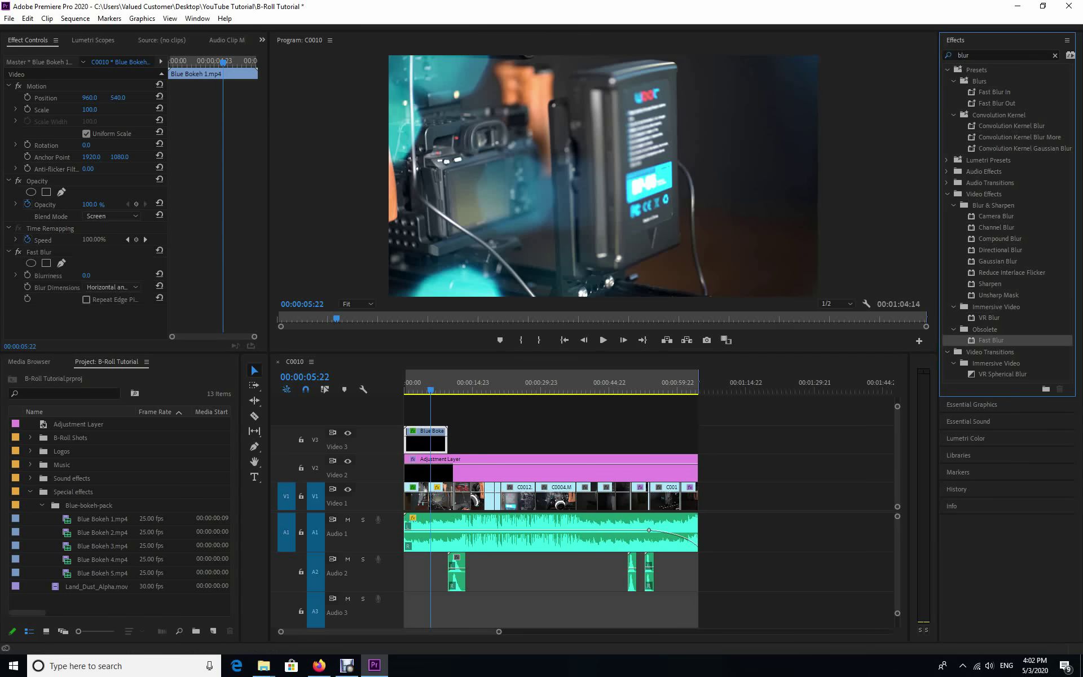
left_click(9, 252)
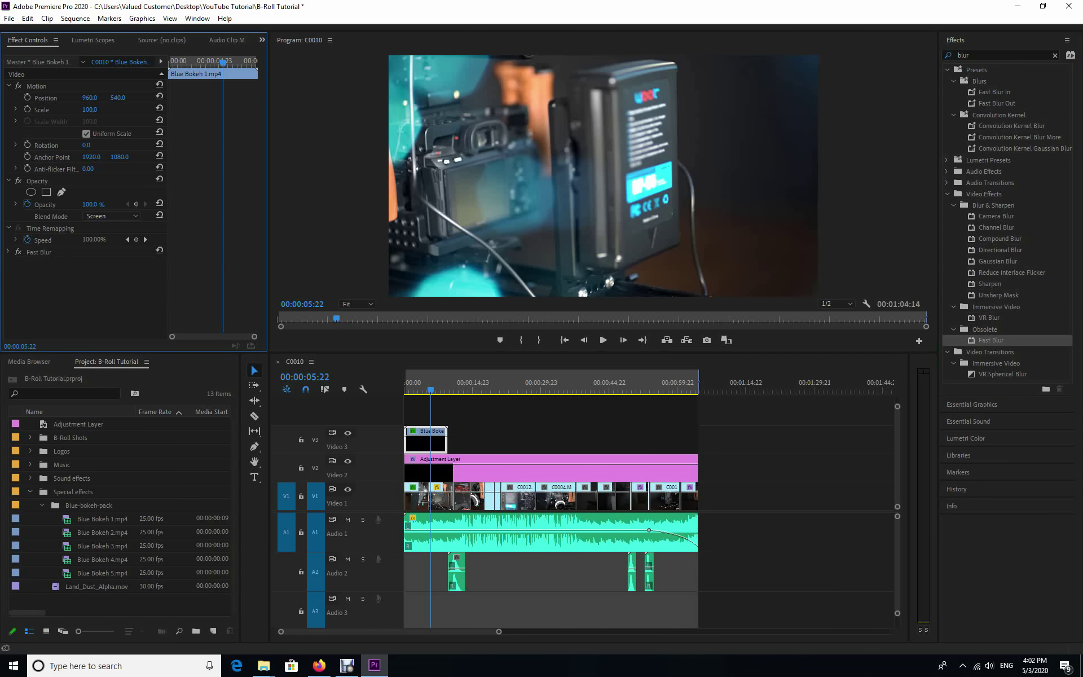
left_click(8, 252)
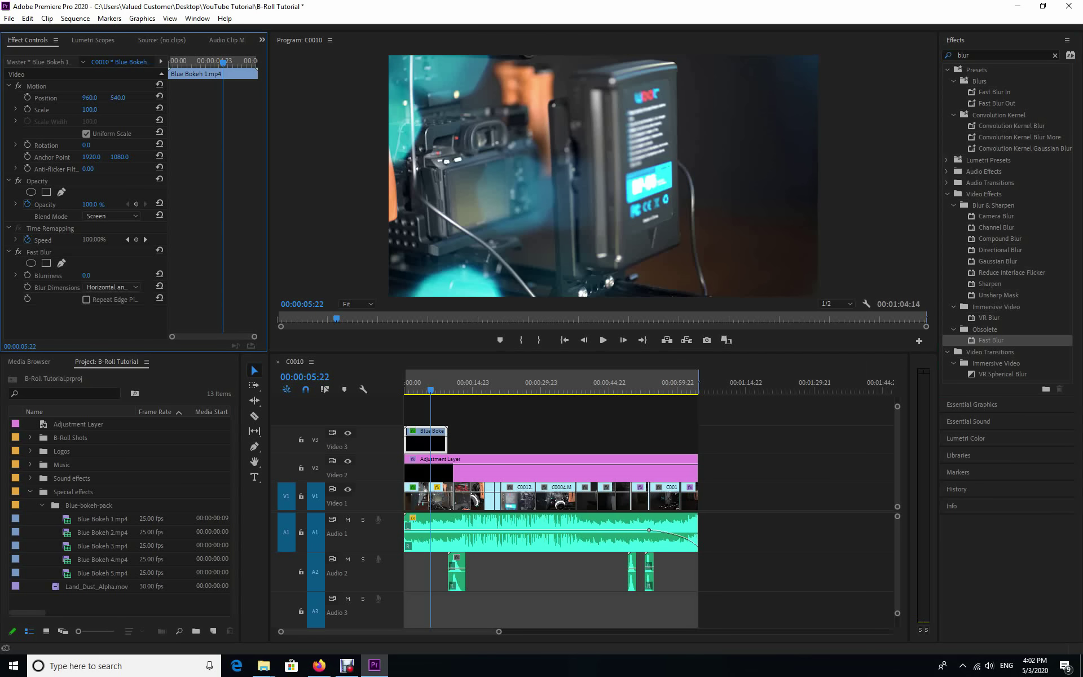
Step: Set the Fast Blur's Blurriness to 50 on the Blue Bokeh 1 clip and play the sequence from the start
left_click_drag(86, 276, 388, 275)
left_click_drag(454, 276, 84, 275)
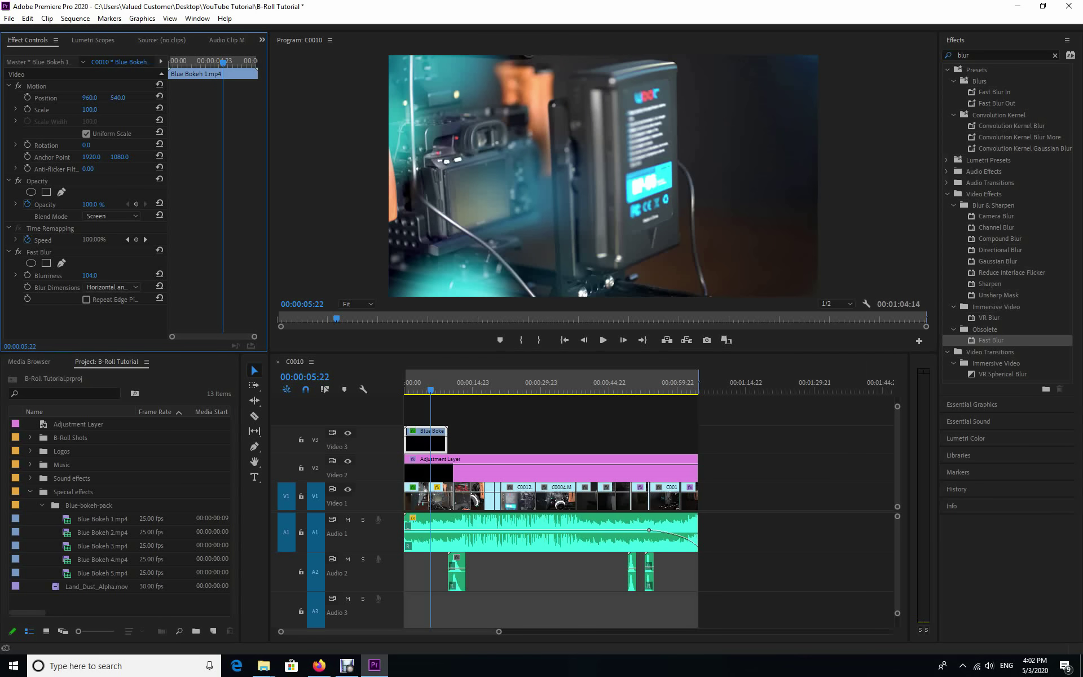
left_click_drag(88, 276, 59, 275)
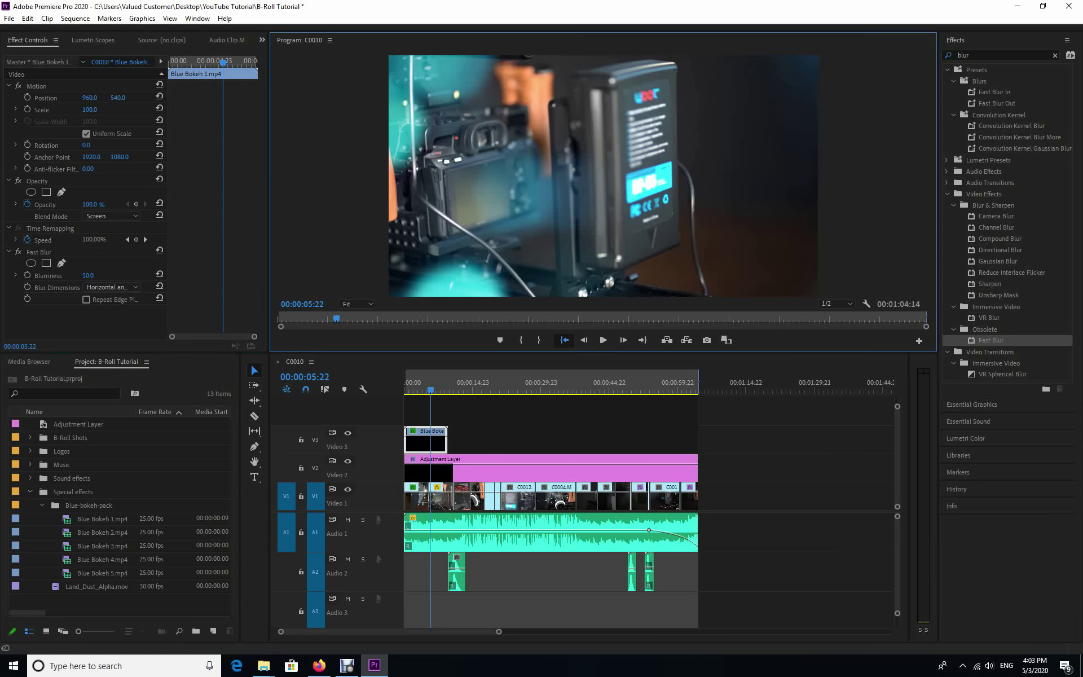
key("Home")
key("space")
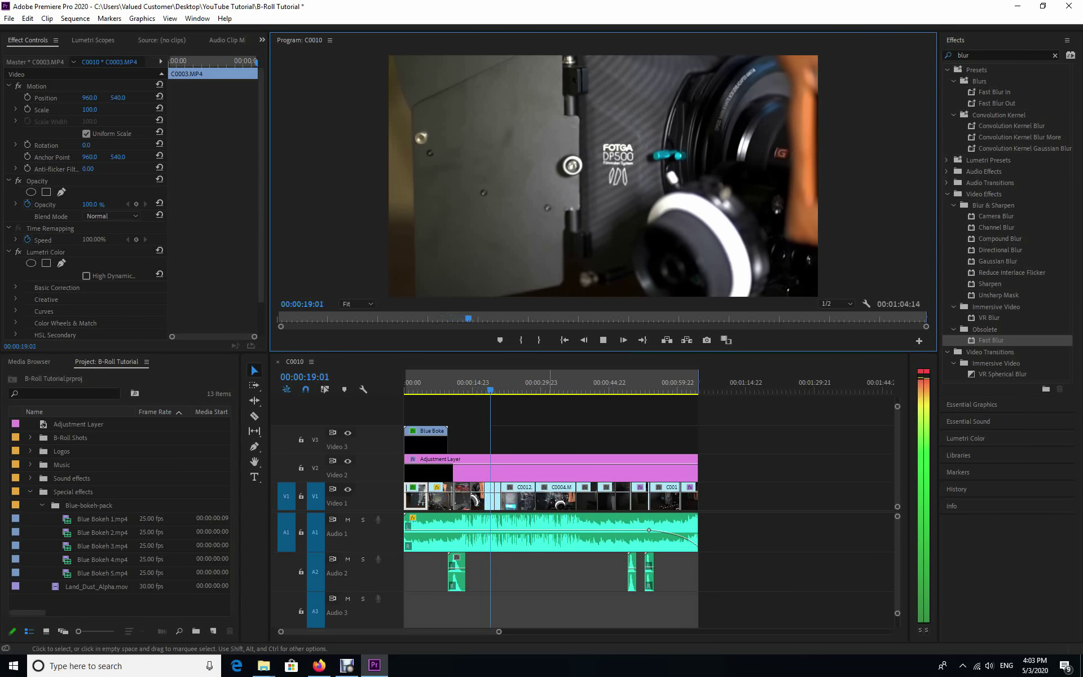
key("space")
Step: Place Blue Bokeh 2.mp4 directly after the first bokeh clip on Video 3, delete its audio, and preview it
left_click_drag(495, 389, 443, 389)
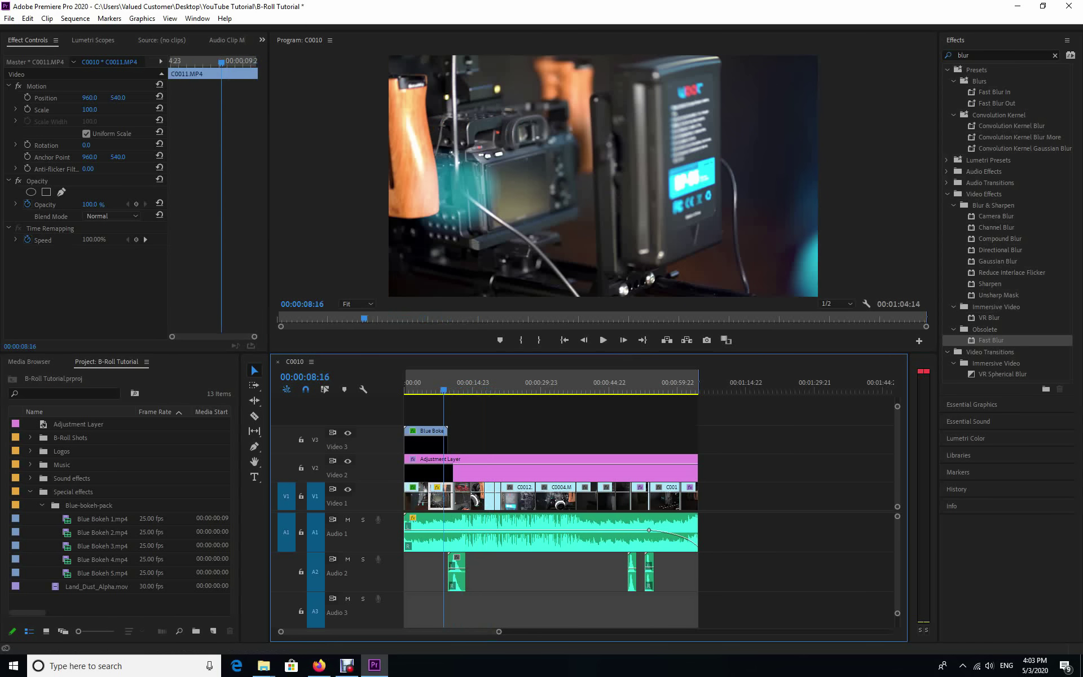
left_click_drag(102, 532, 471, 440)
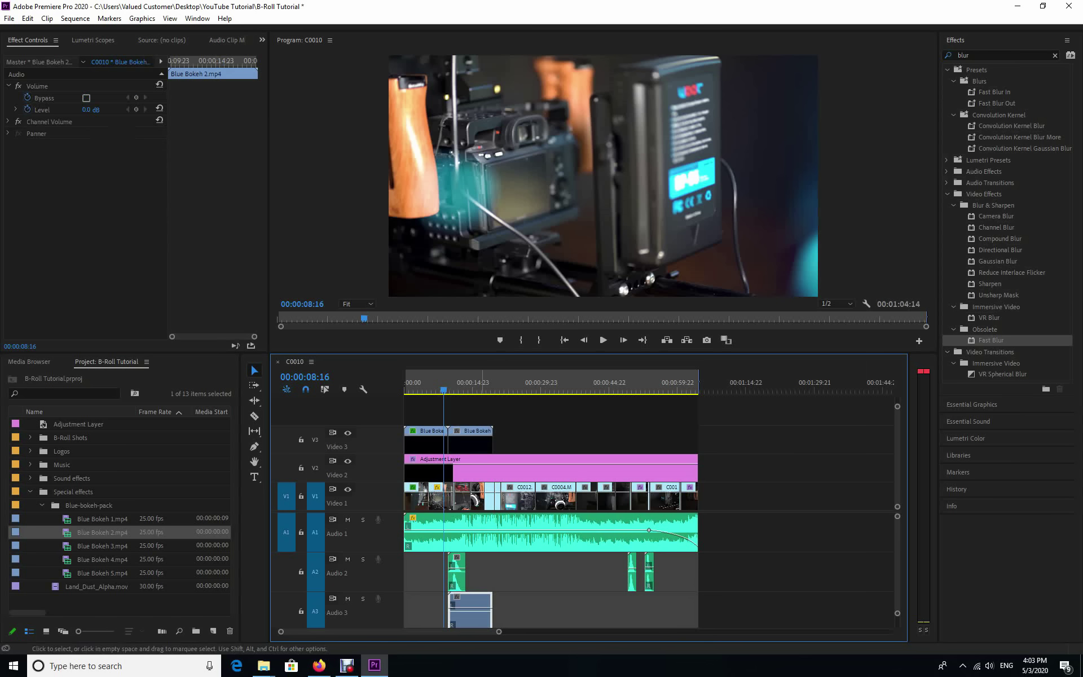
key("Delete")
key("space")
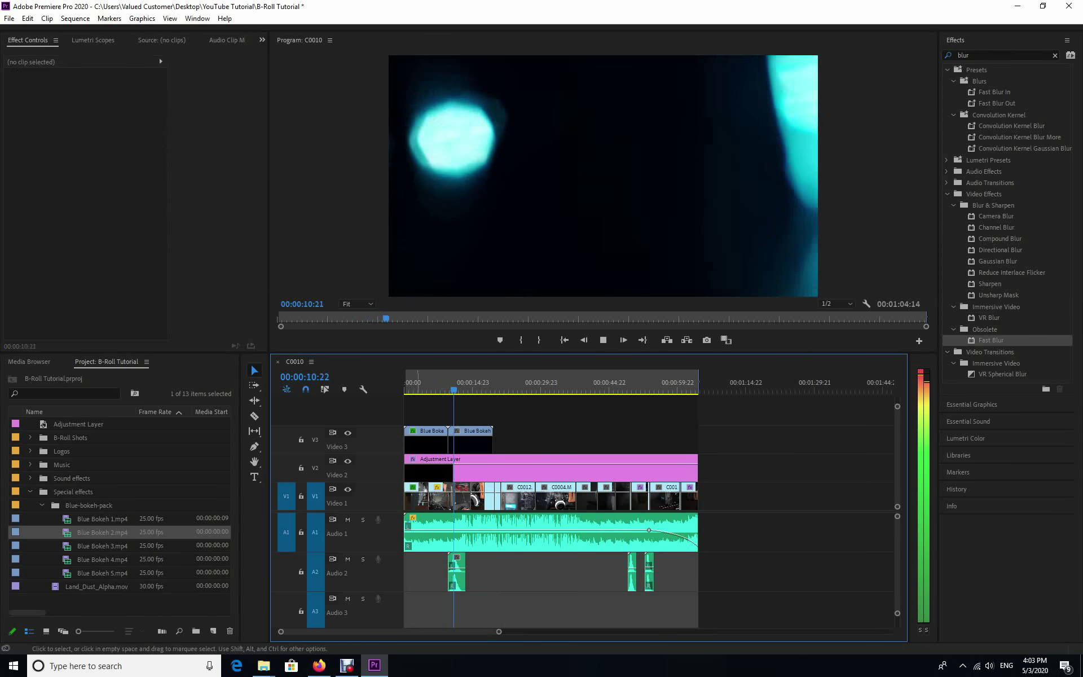
key("space")
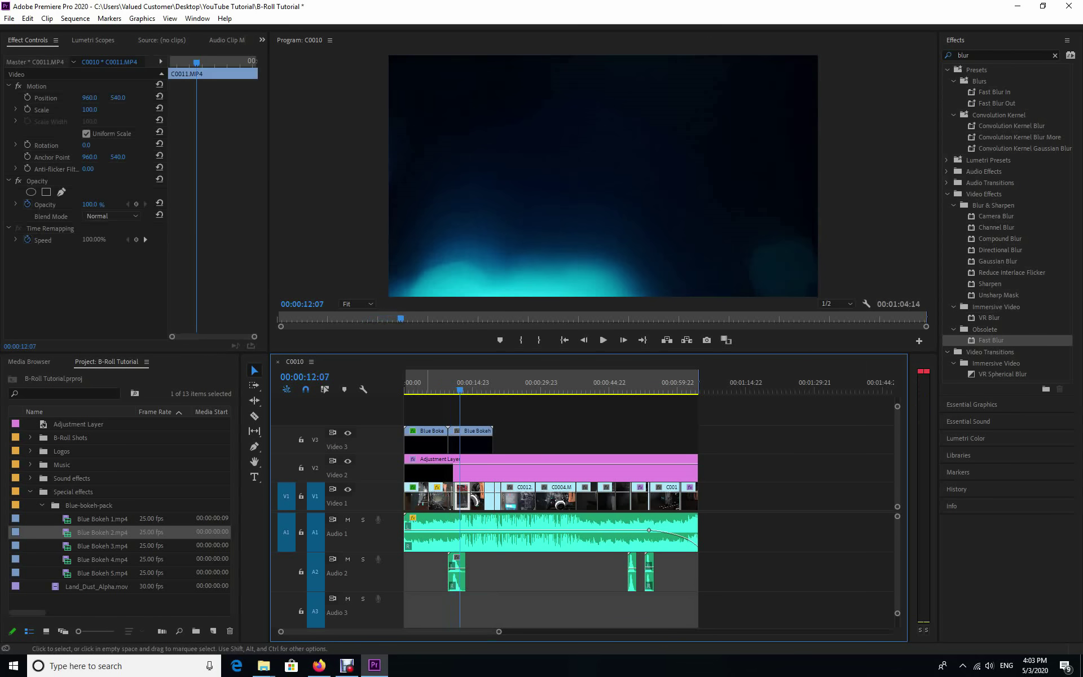
Step: Copy the Blue Bokeh 1 clip, paste its Motion and Fast Blur attributes onto Blue Bokeh 2 on Video 3, and play the result
left_click(426, 443)
right_click(426, 443)
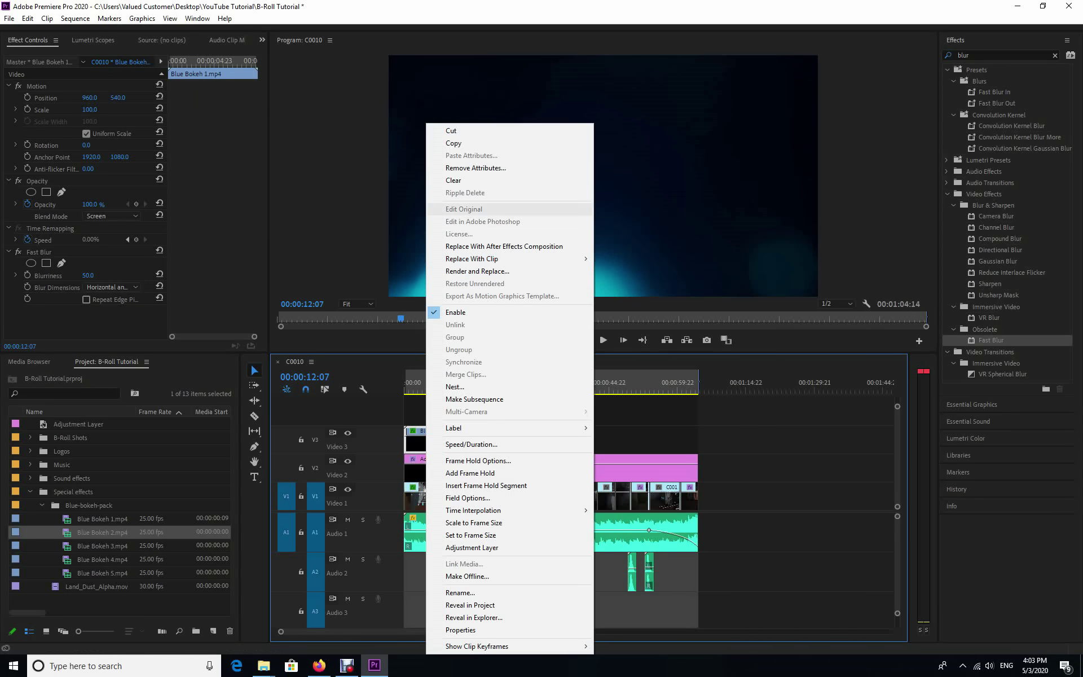
left_click(453, 143)
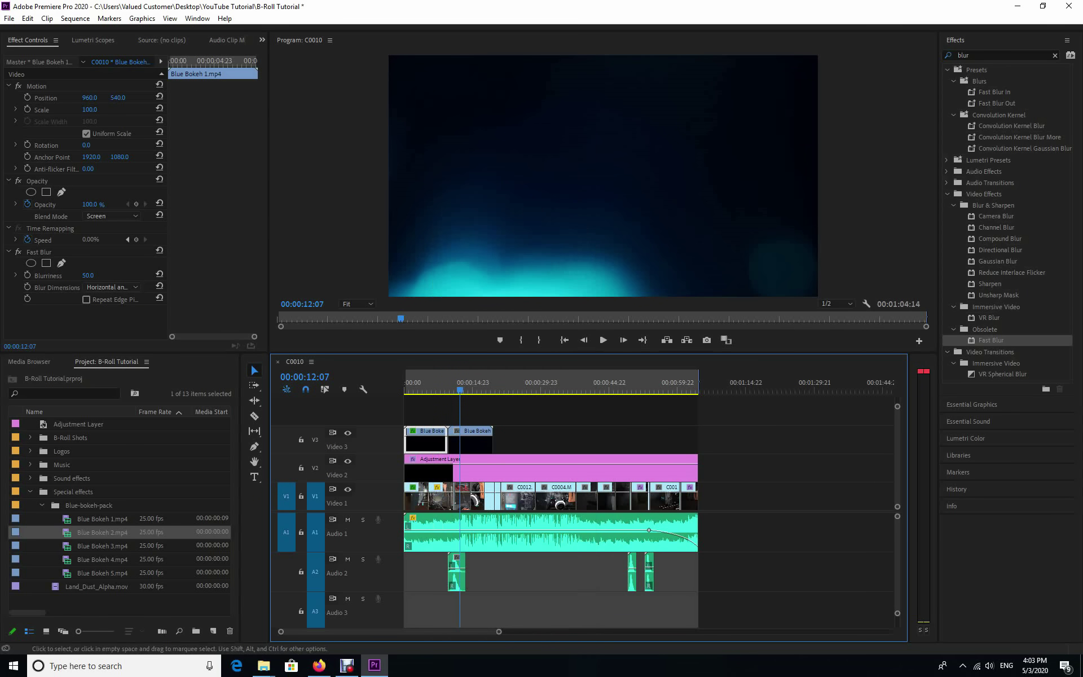
right_click(466, 443)
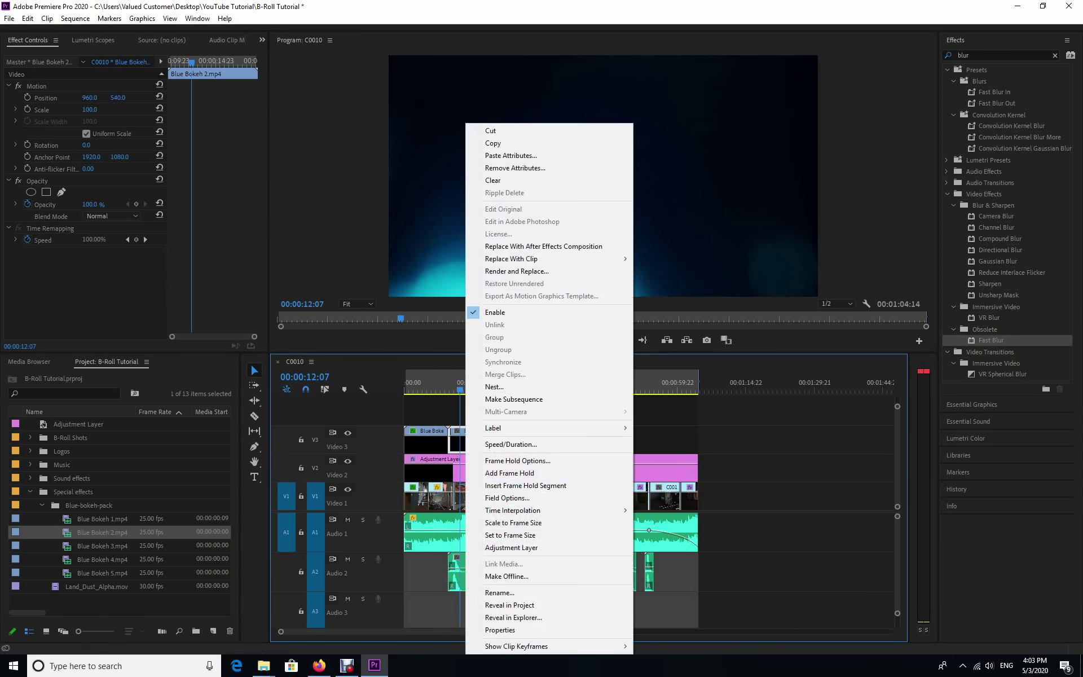
left_click(510, 156)
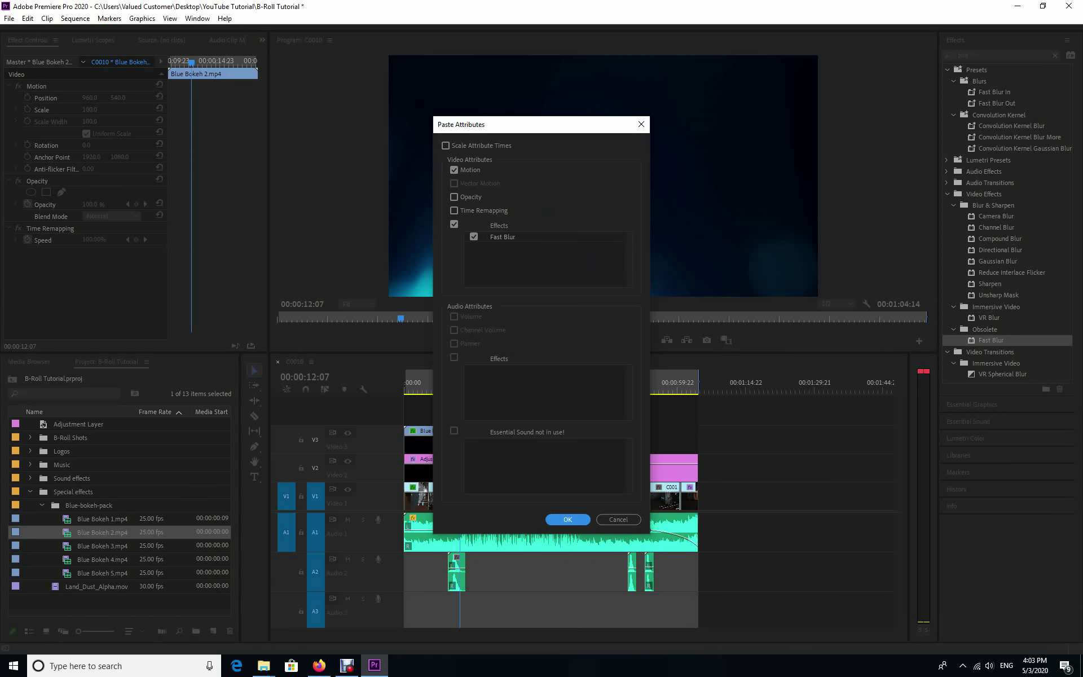
key("Return")
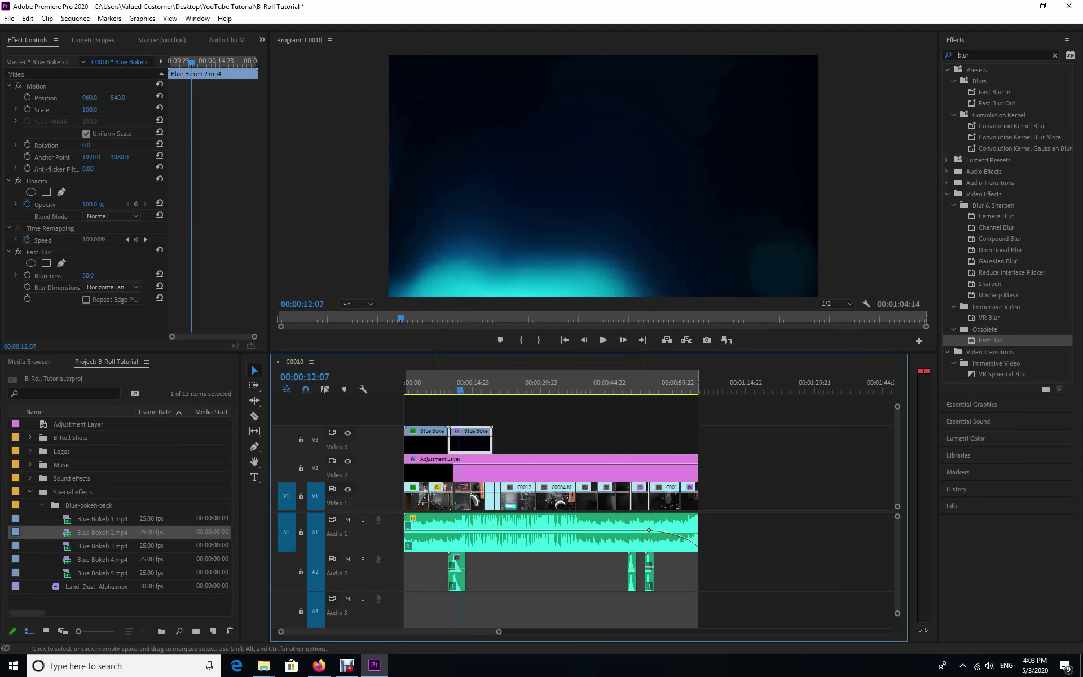
key("space")
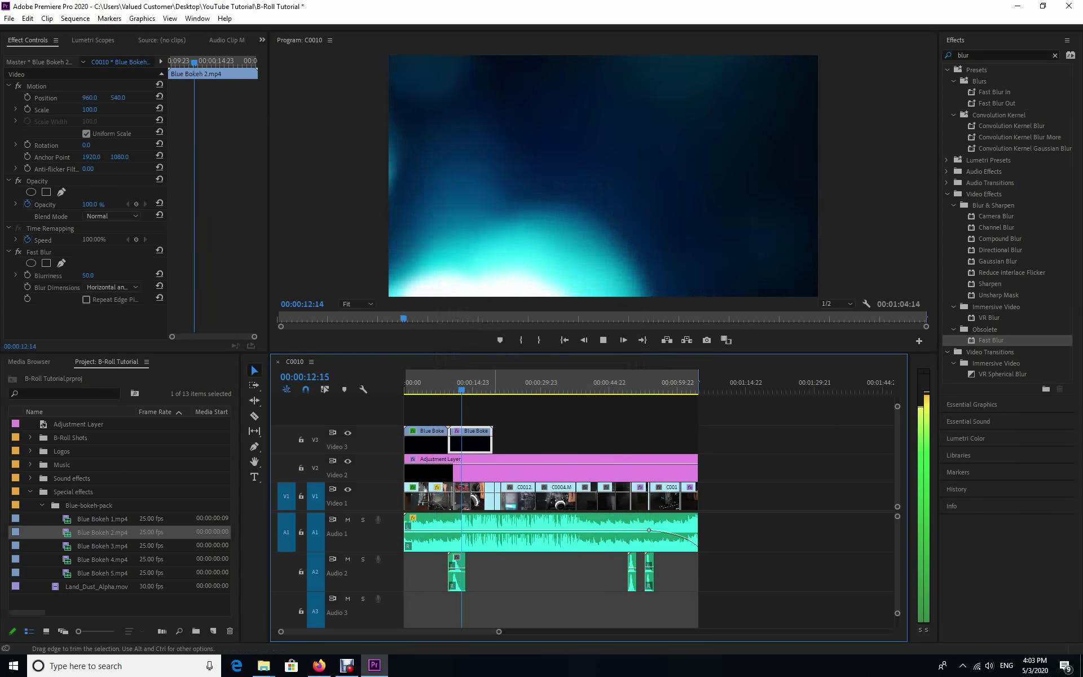
key("space")
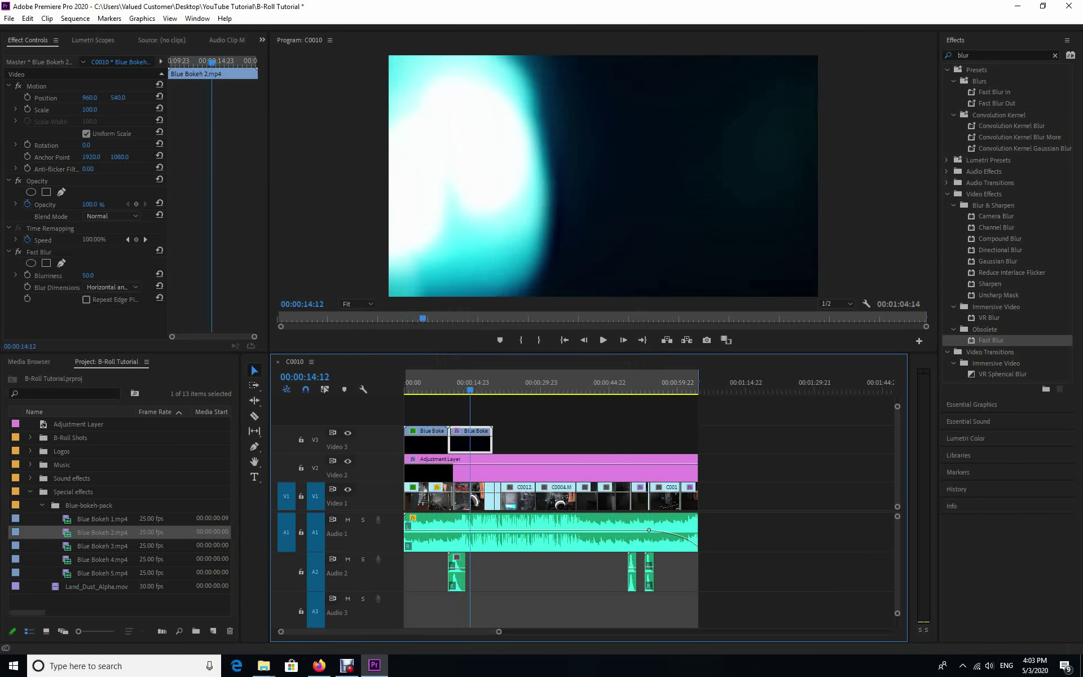
Step: Set the Blue Bokeh 2 clip's blend mode to Screen and play the sequence across the first two bokeh clips
left_click(111, 216)
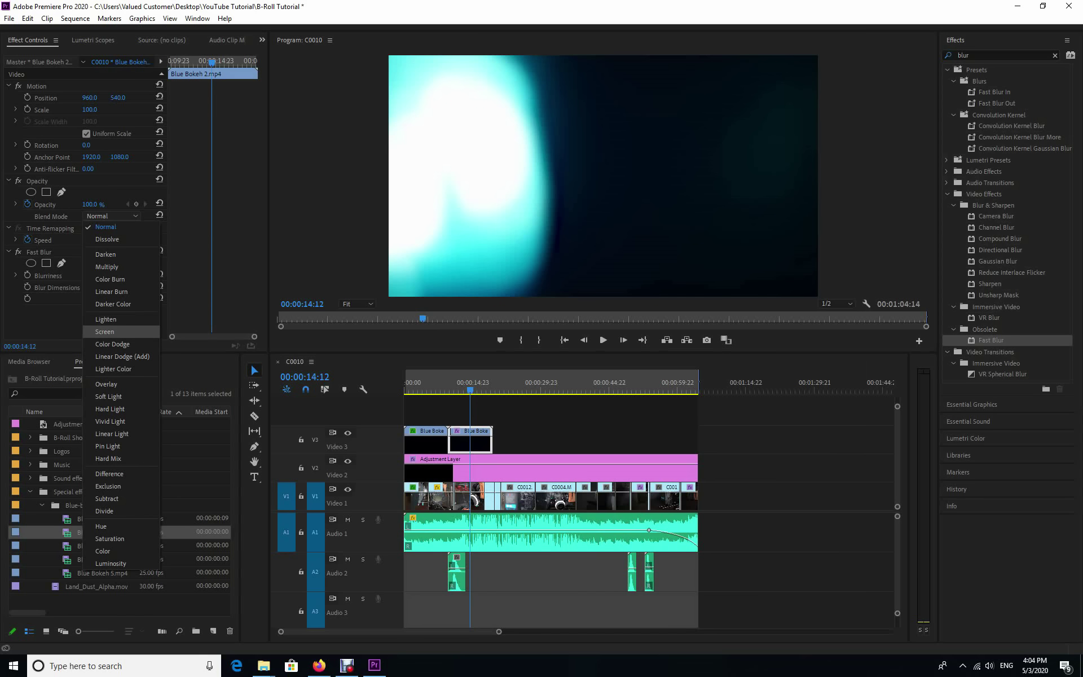
left_click(107, 332)
left_click_drag(470, 389, 437, 389)
key("j")
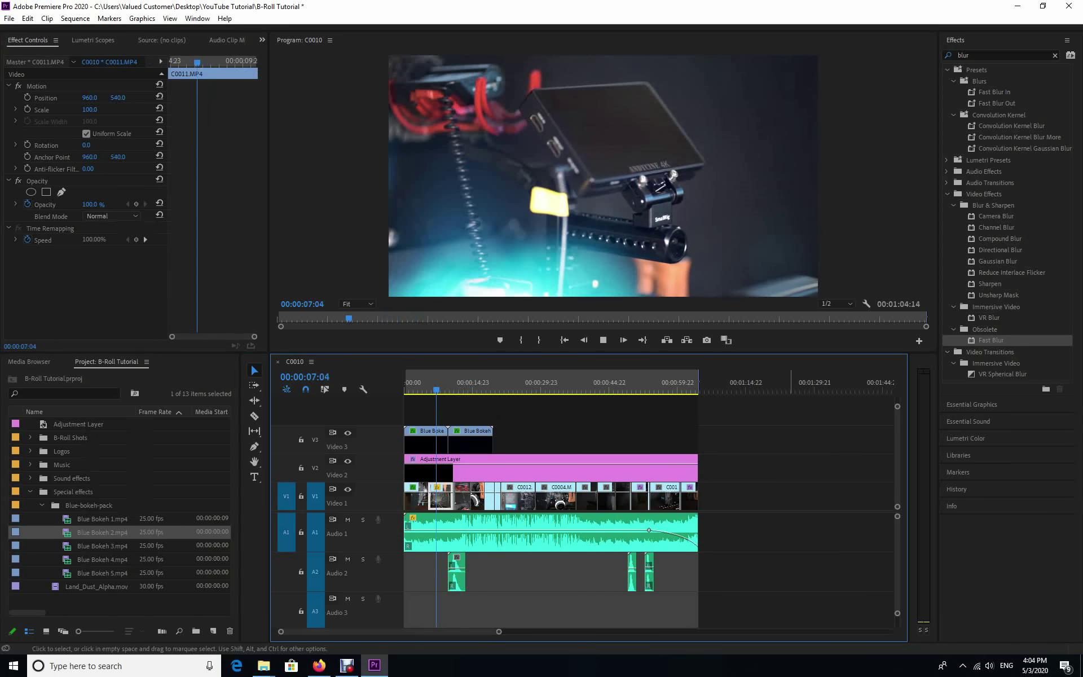
key("l")
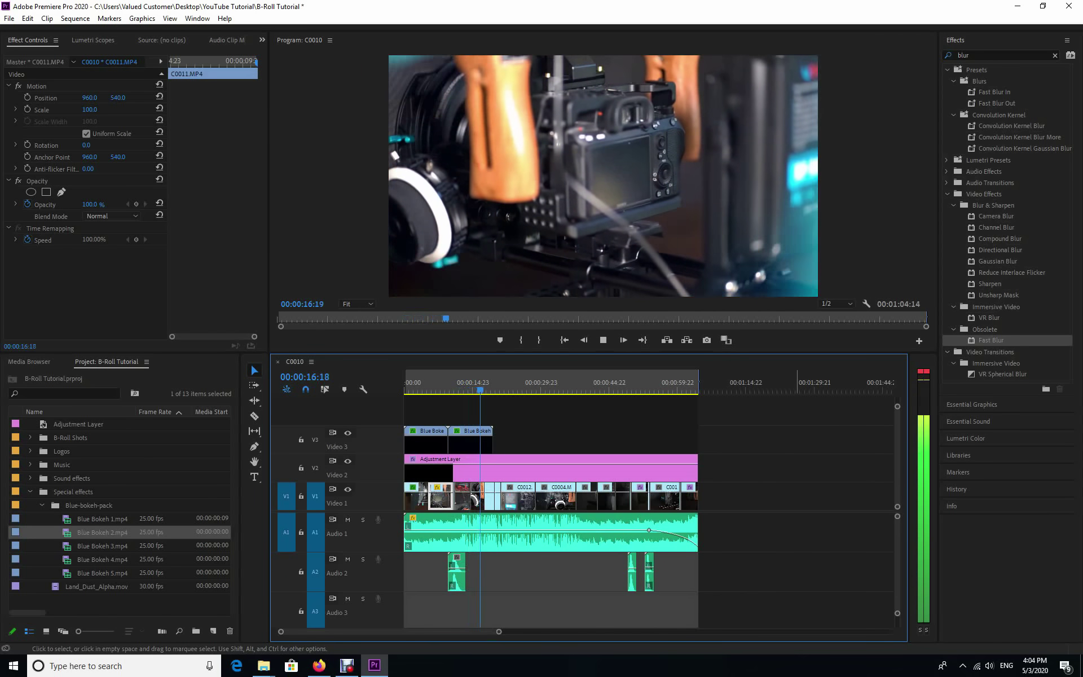
key("space")
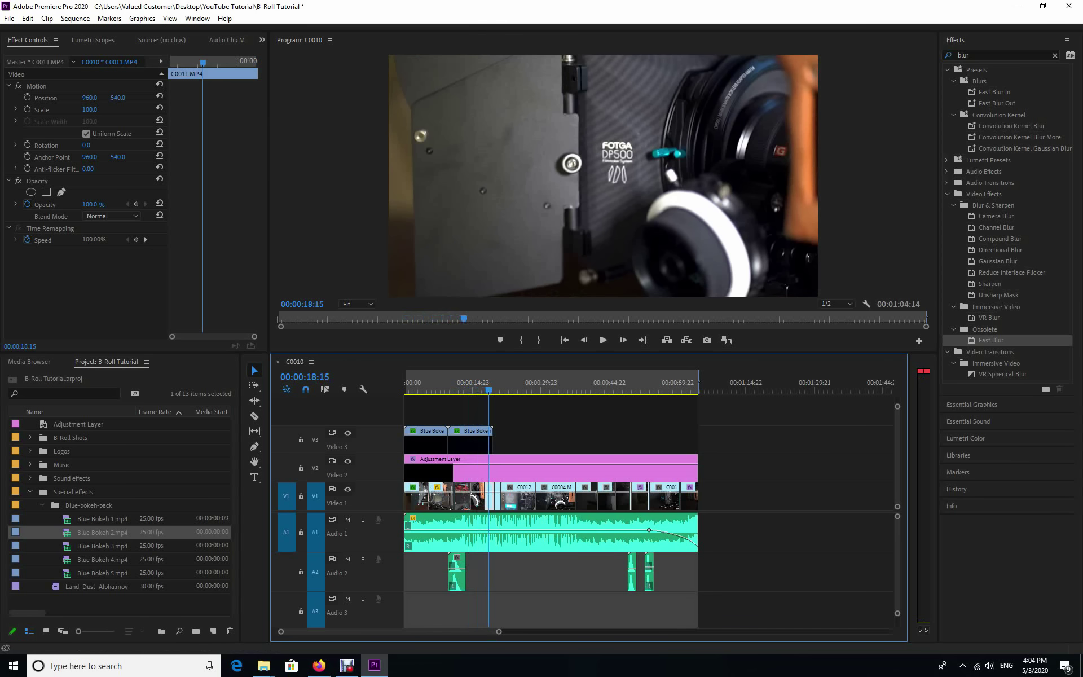
Step: Place Blue Bokeh 4.mp4 directly after Blue Bokeh 2 on Video 3, delete its audio, and preview it
left_click_drag(102, 559, 499, 443)
key("Delete")
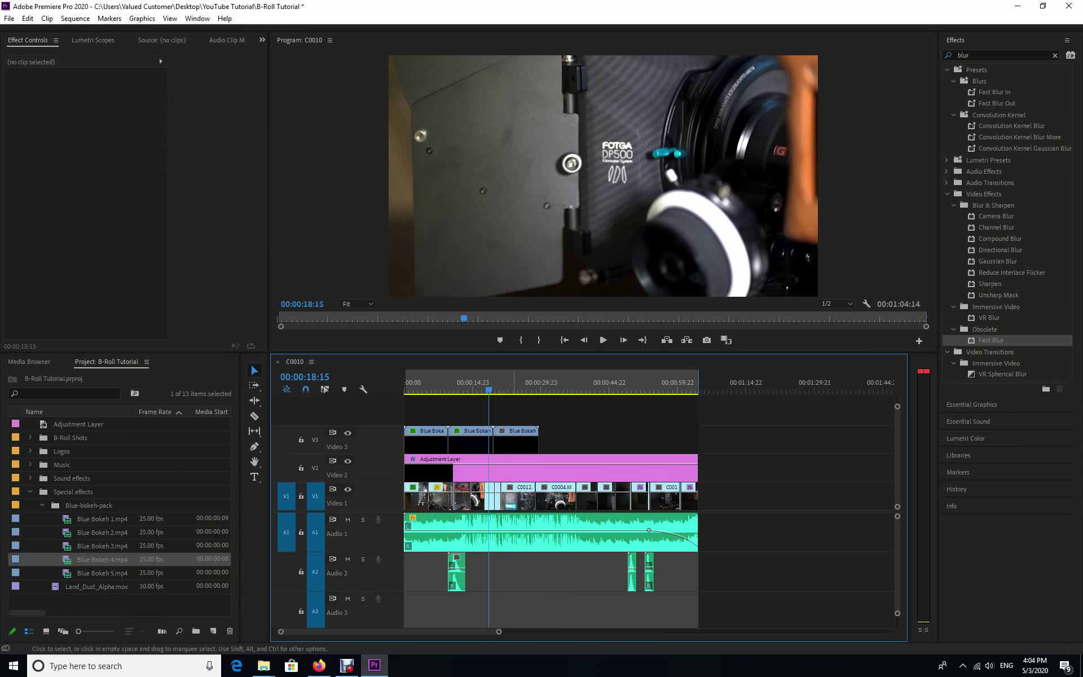
key("space")
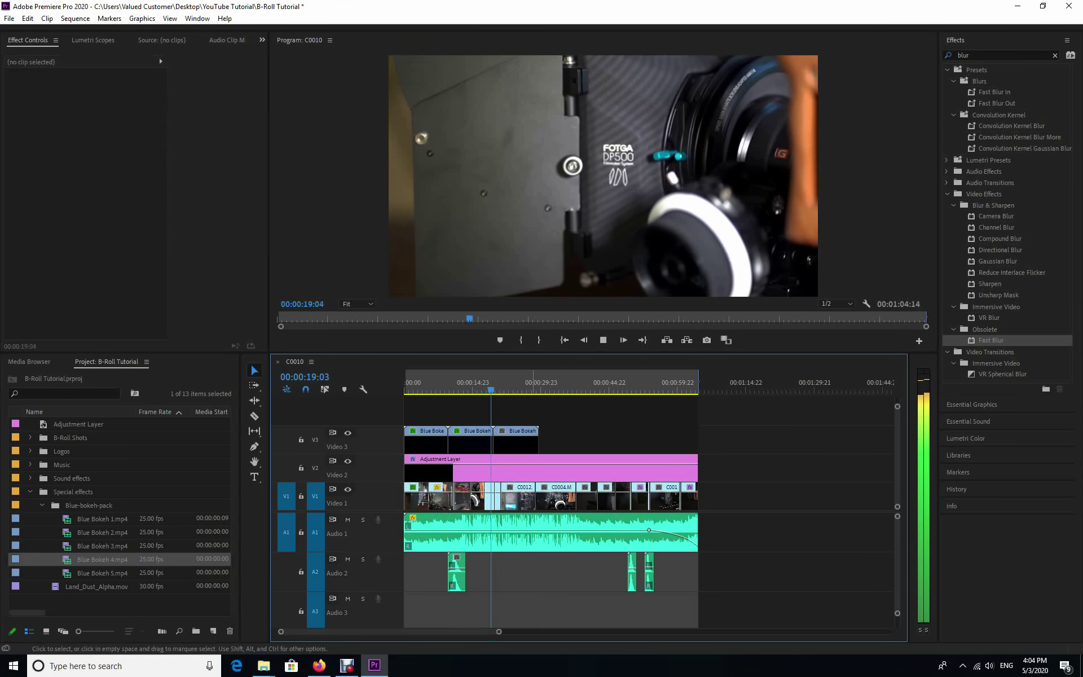
key("space")
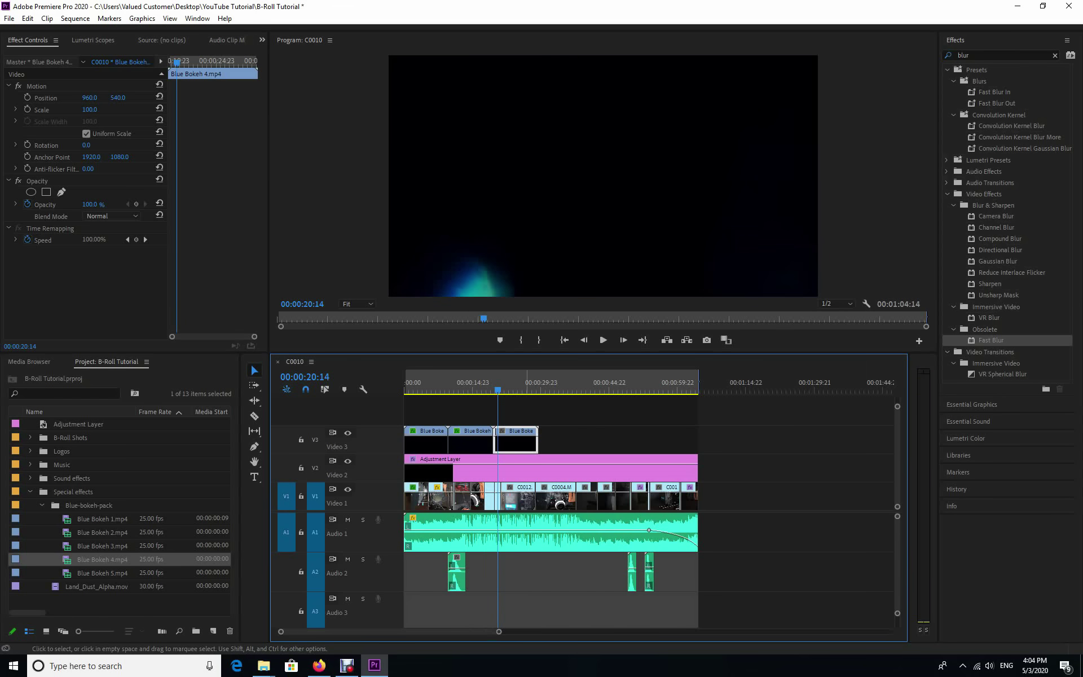
Step: Paste the Motion and Fast Blur attributes onto Blue Bokeh 4, set its blend mode to Screen, and play the overlay
right_click(524, 440)
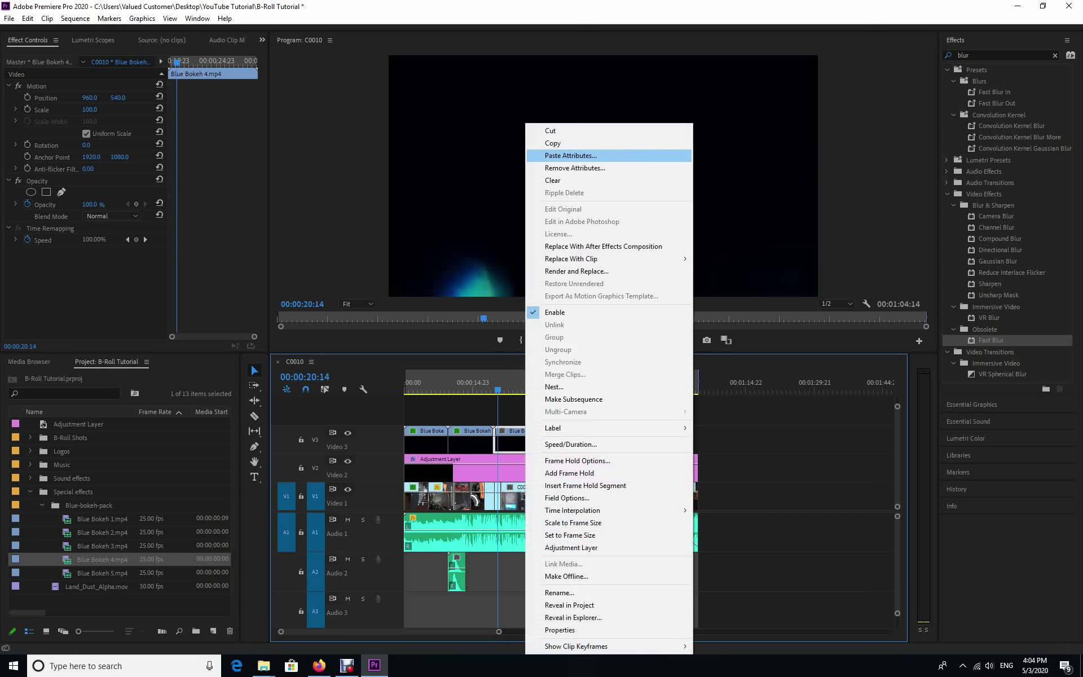
left_click(570, 155)
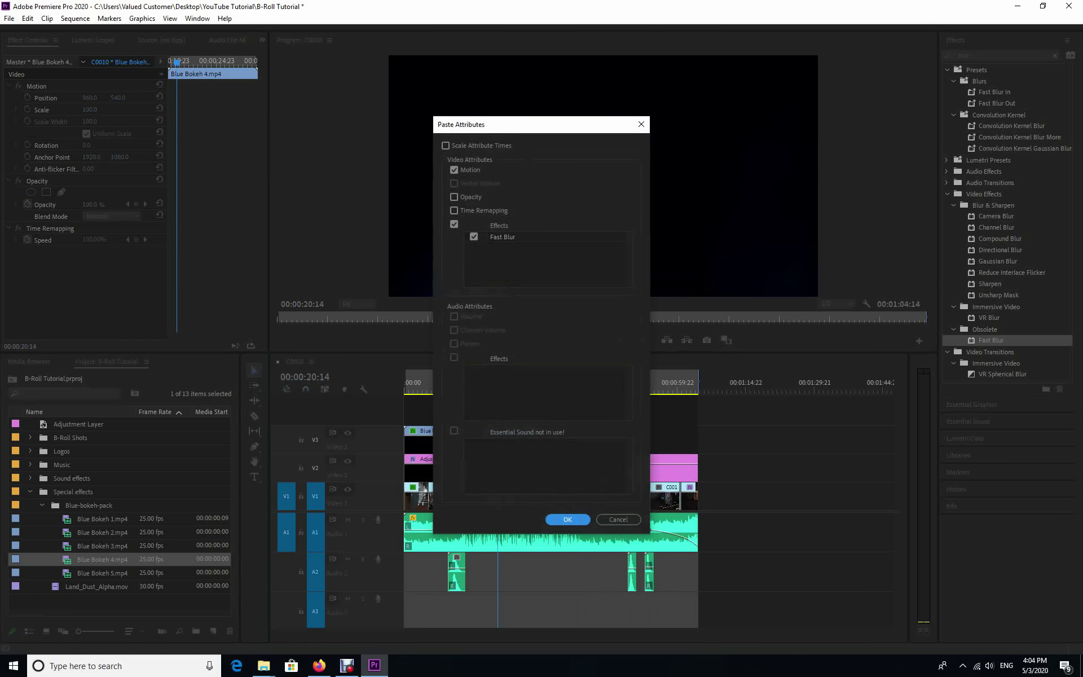
key("Return")
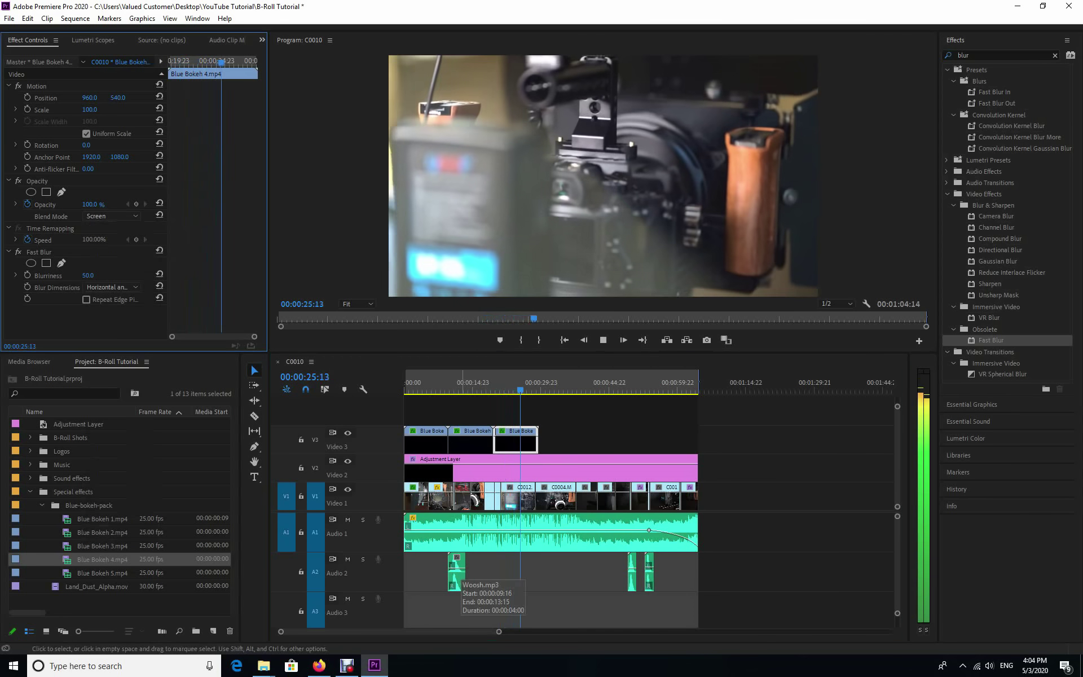
key("shift+3")
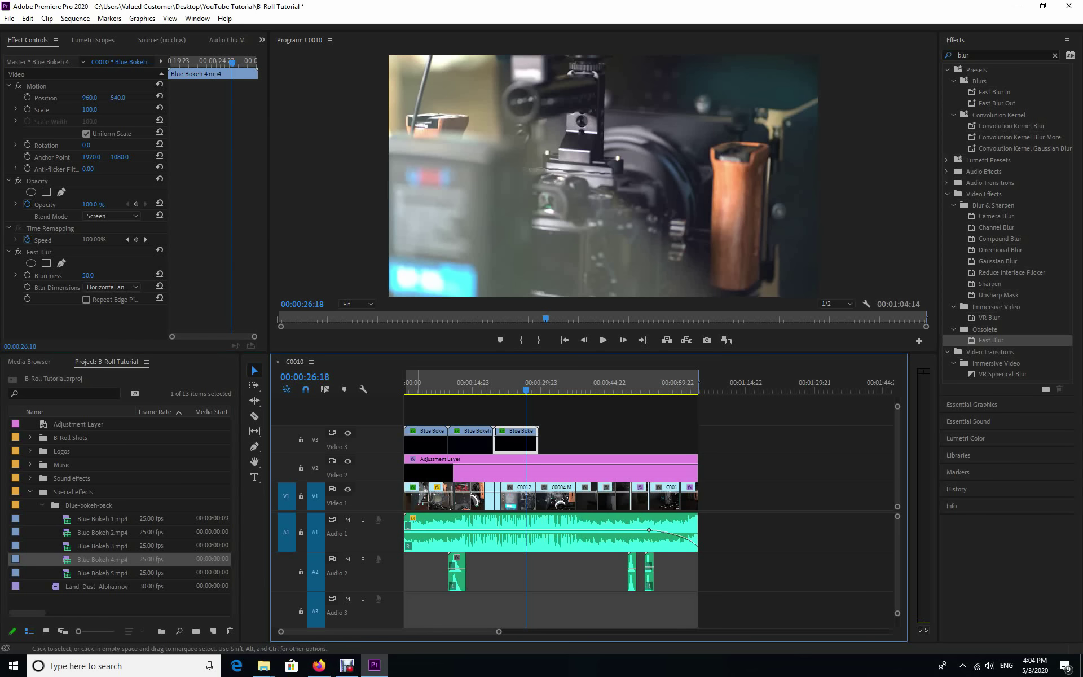
Step: Fill the rest of Video 3 with duplicates of the three bokeh clips plus an extra Blue Bokeh 4 trimmed to the footage's end
left_click_drag(424, 438, 535, 445)
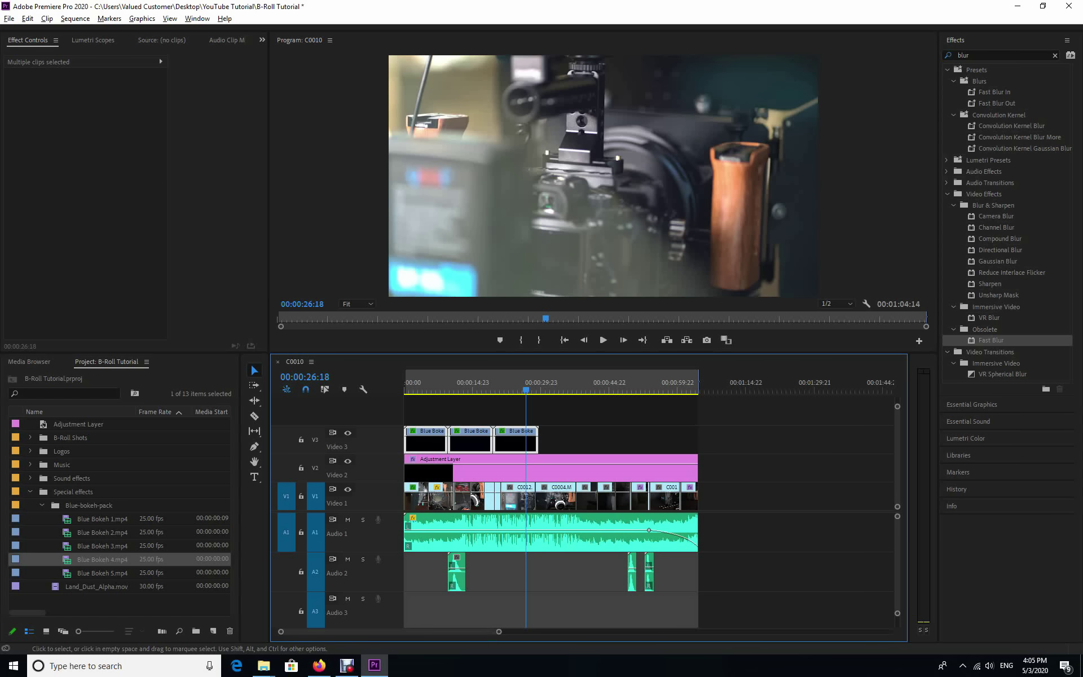
left_click_drag(533, 444, 669, 444)
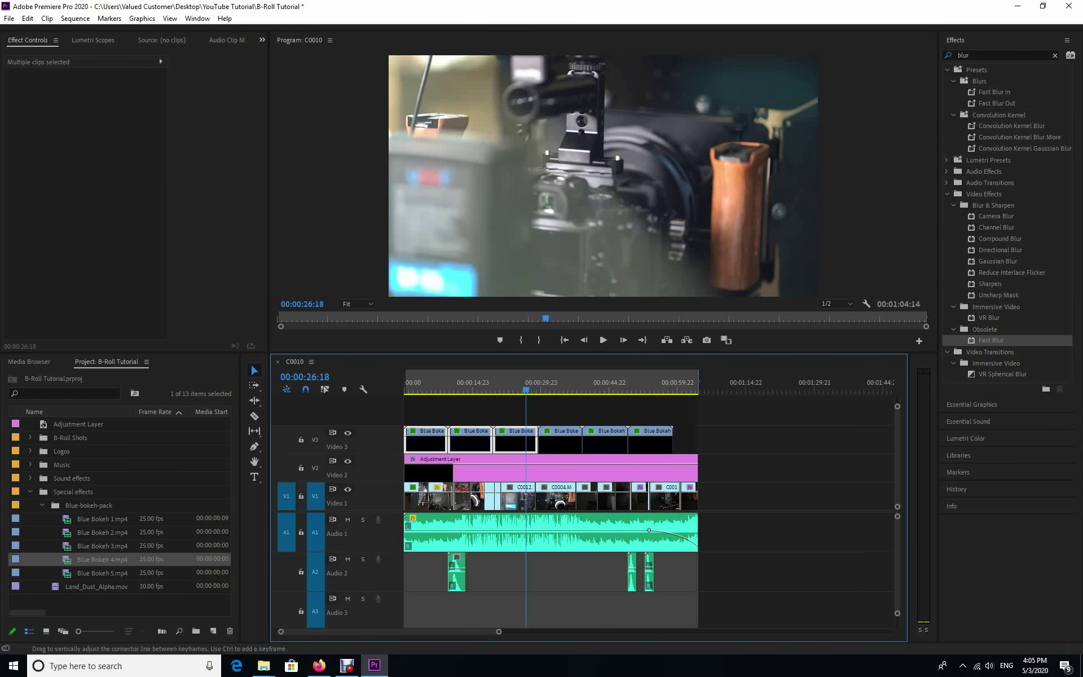
left_click(650, 443)
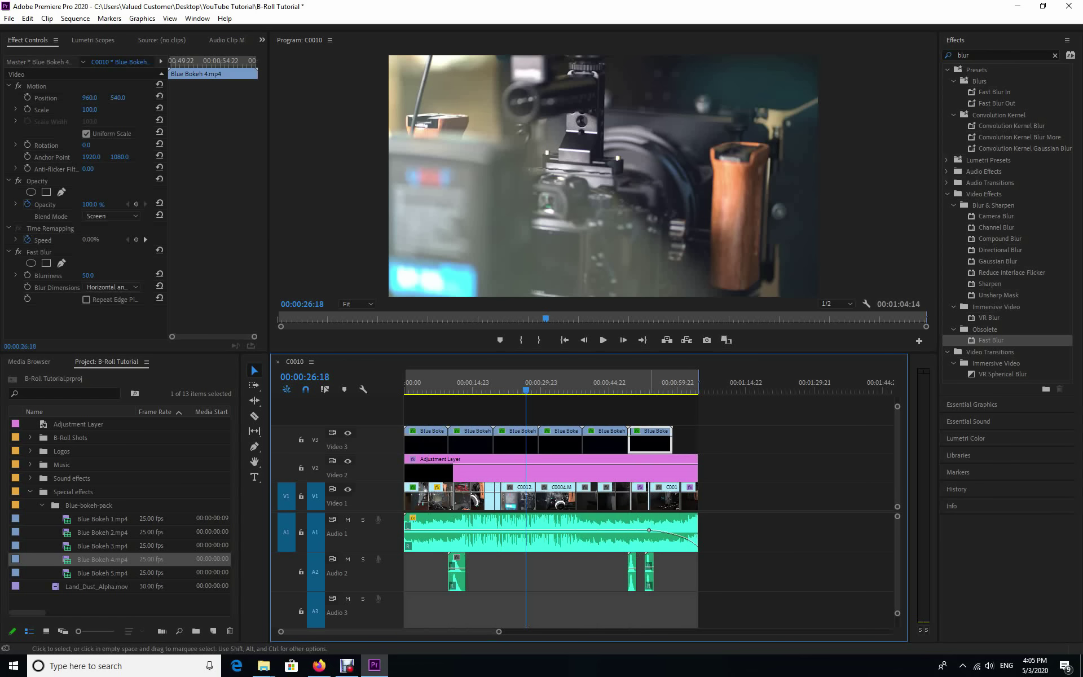
left_click_drag(649, 443, 694, 442)
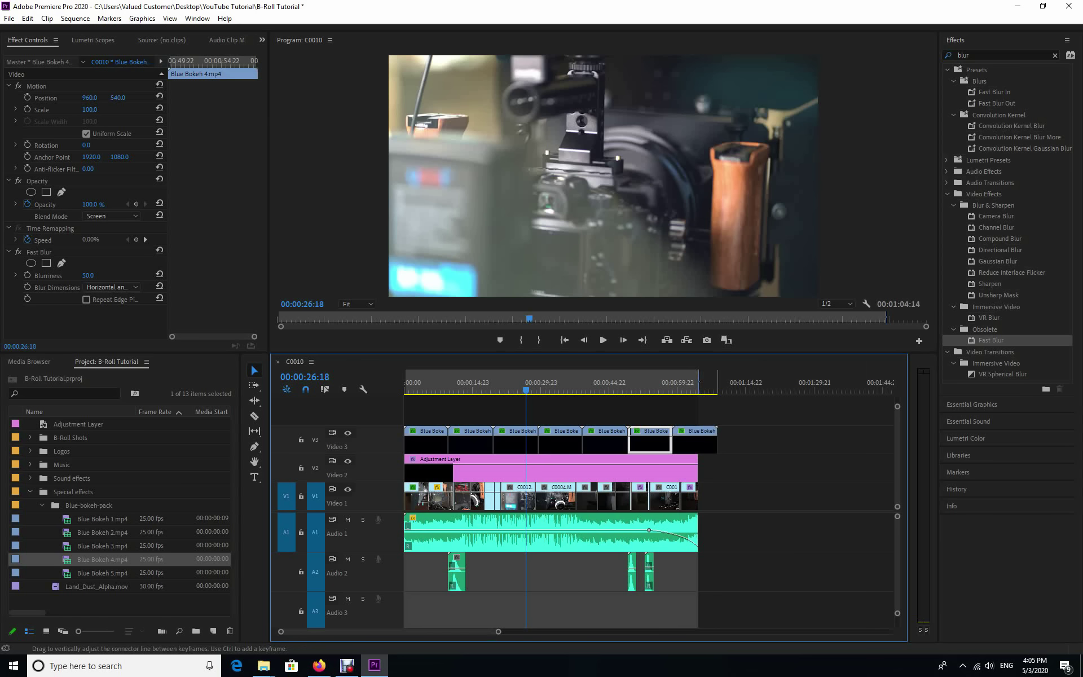
left_click_drag(715, 443, 697, 443)
left_click(733, 443)
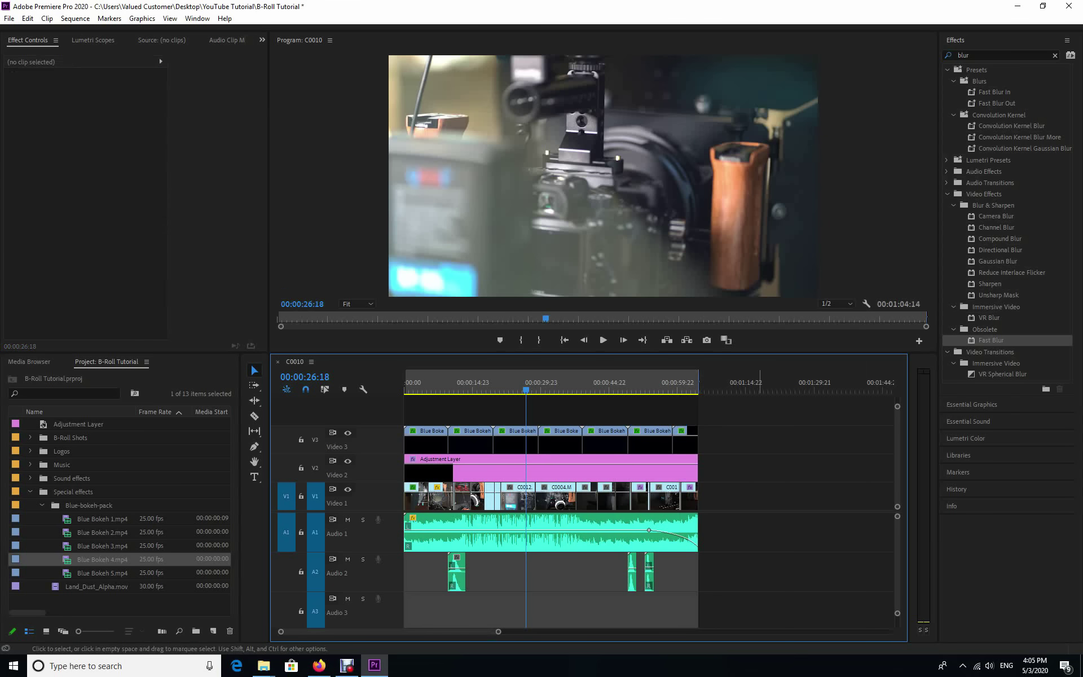
Step: Check the duplicated bokeh clips on Video 3 one by one, examining their blend and blur settings and the overlaid picture
left_click(526, 382)
left_click_drag(526, 382, 547, 382)
left_click(559, 443)
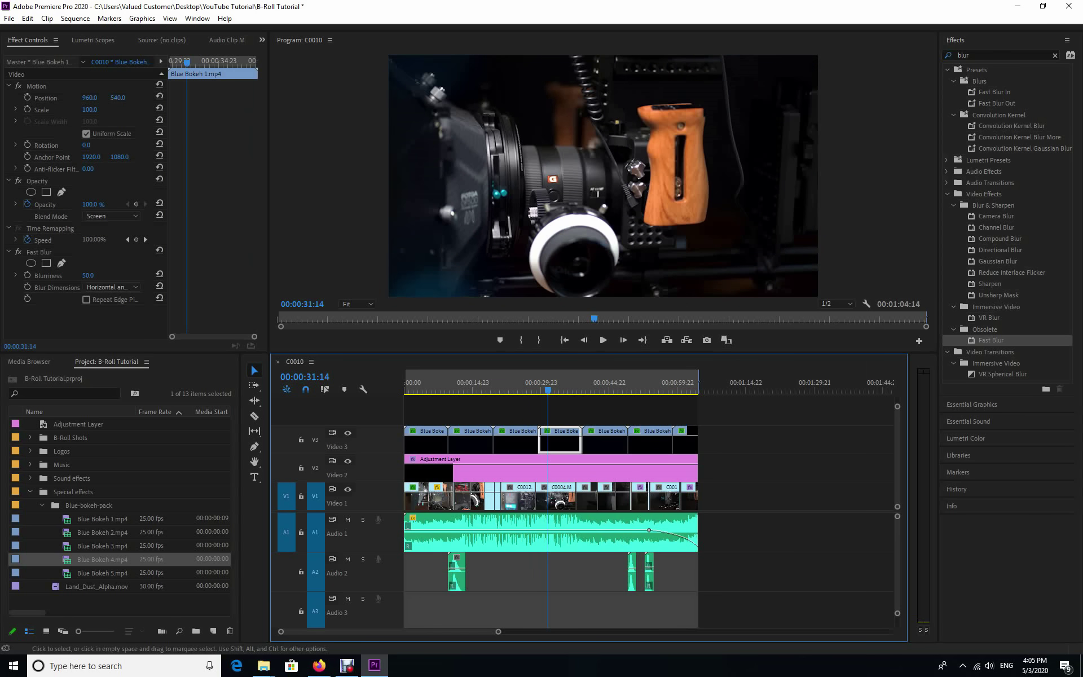
left_click(605, 443)
left_click_drag(548, 382, 587, 382)
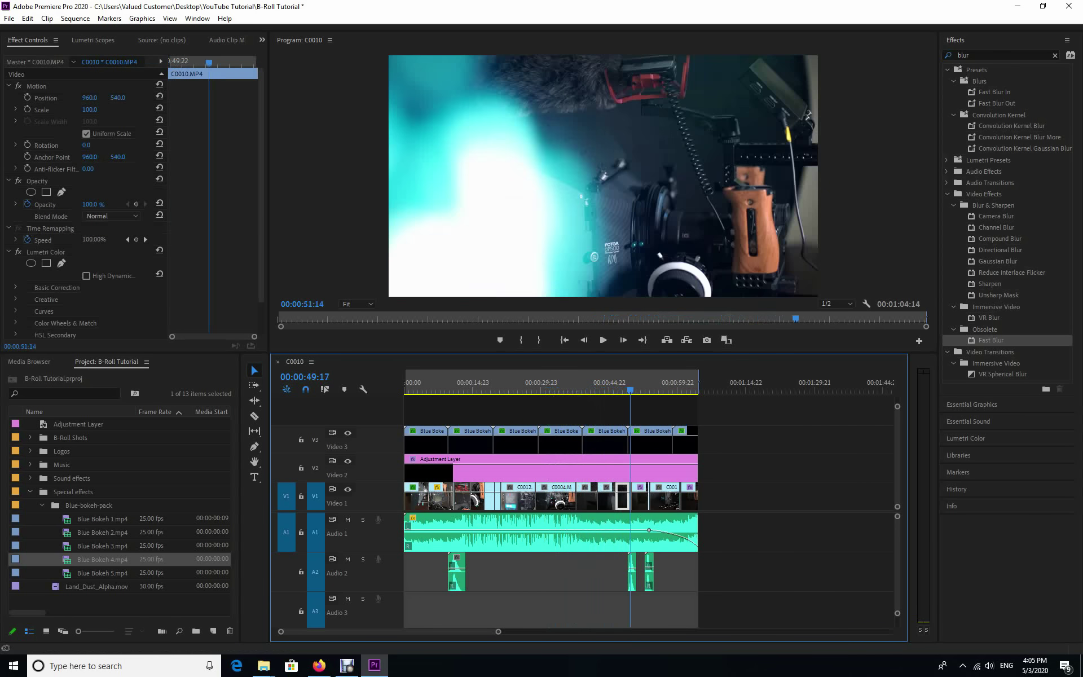
left_click_drag(644, 382, 610, 382)
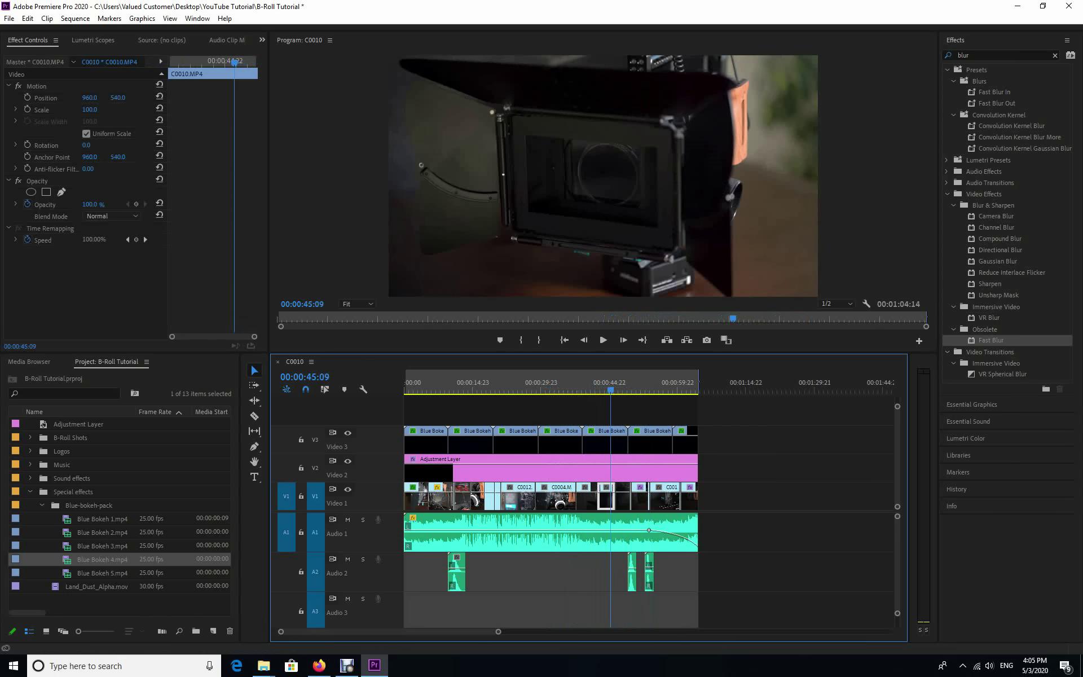
left_click(615, 440)
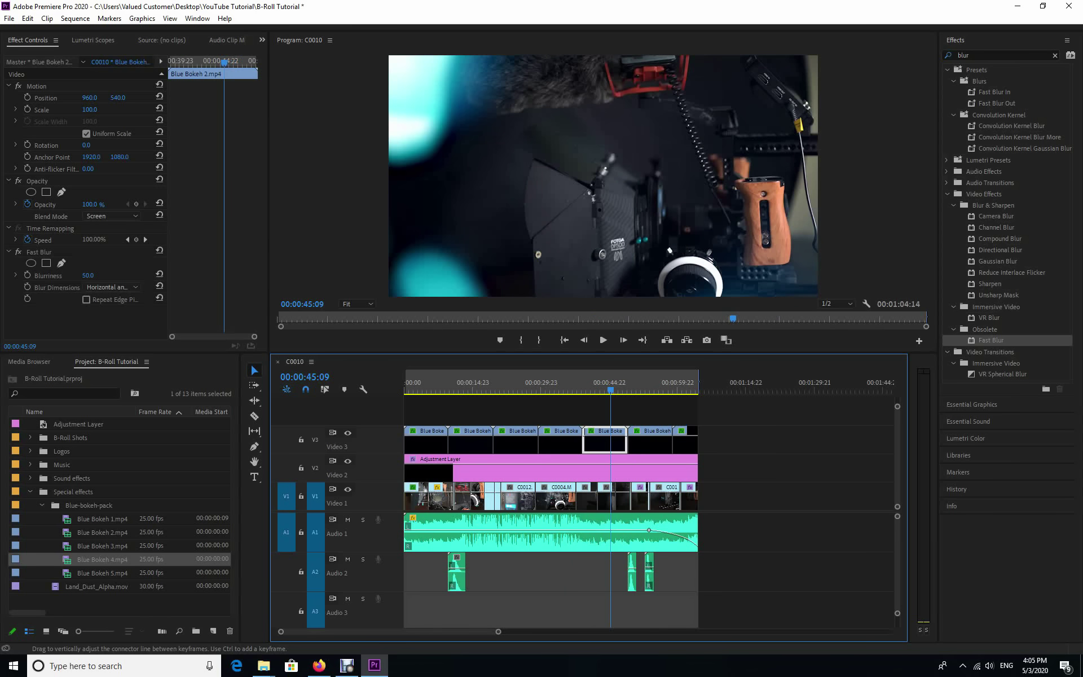
left_click_drag(610, 382, 638, 382)
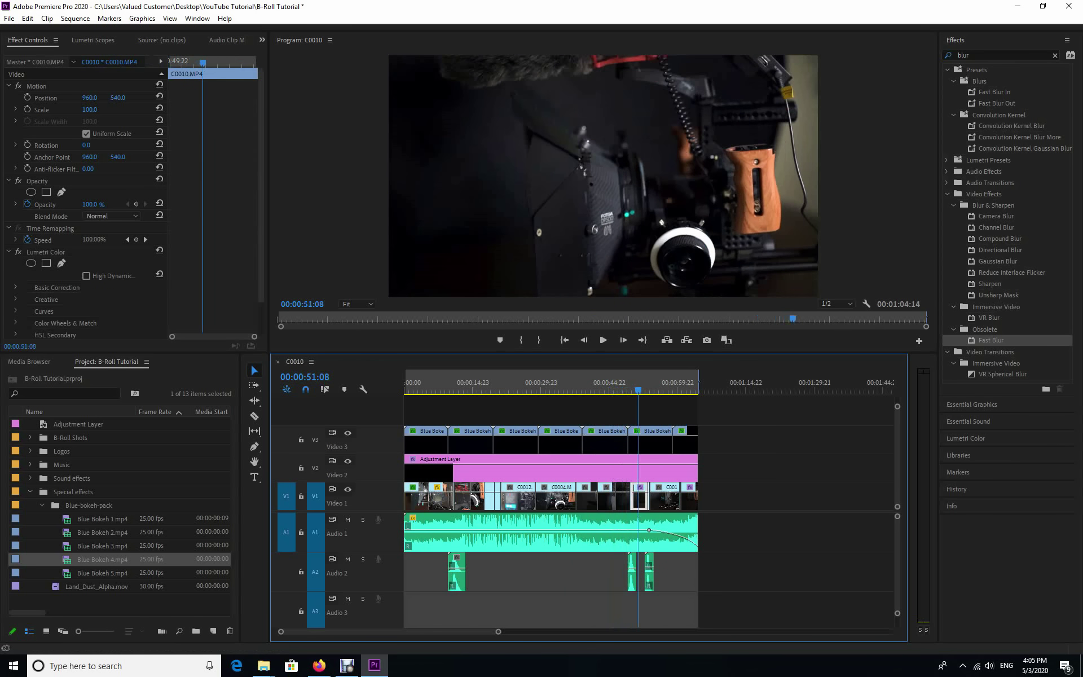
left_click(649, 440)
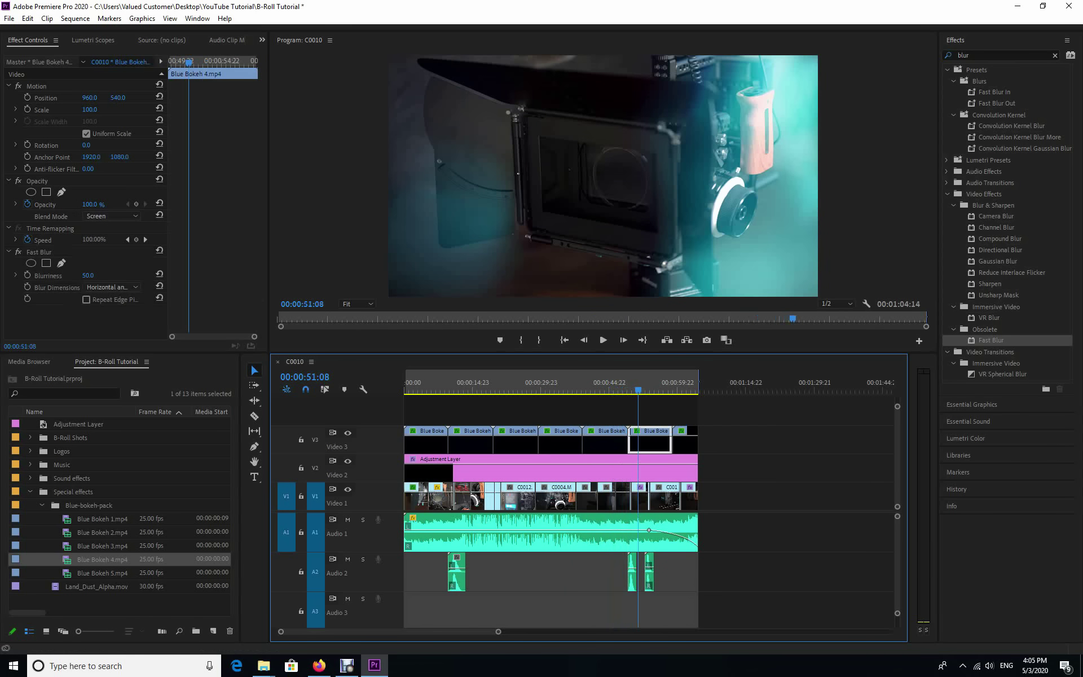
left_click(685, 440)
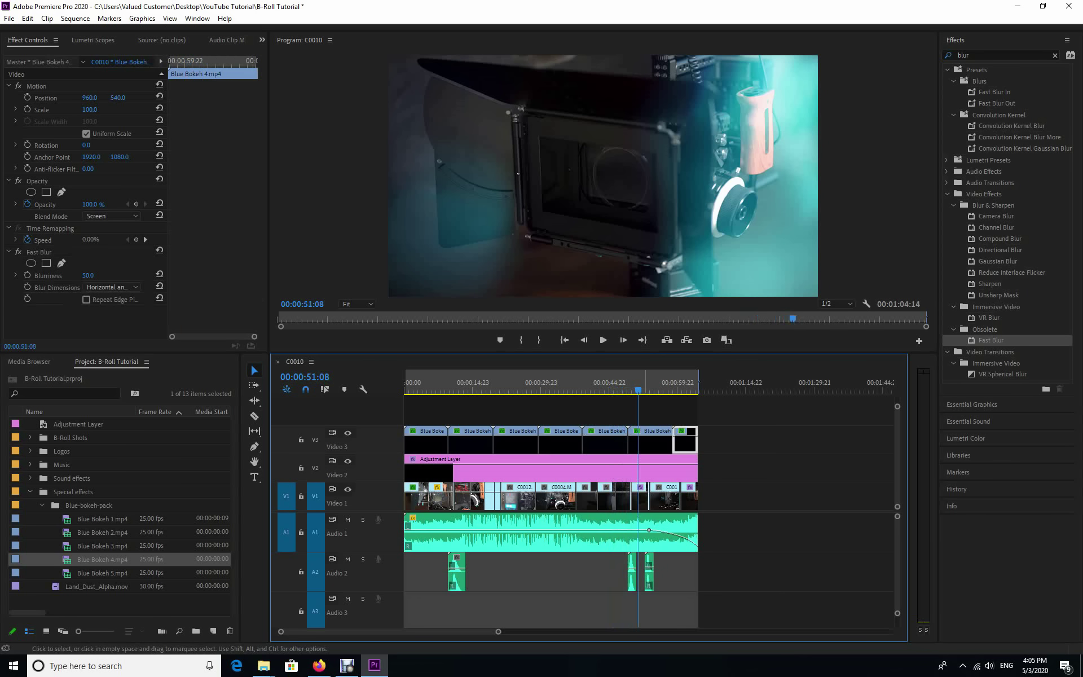
left_click_drag(638, 382, 683, 382)
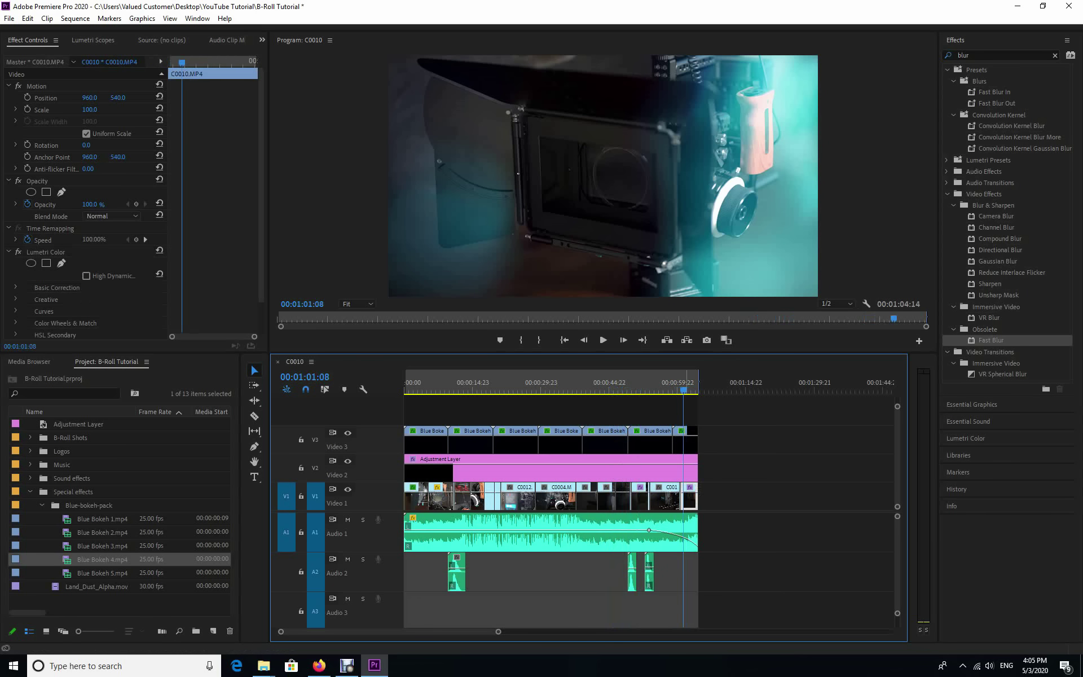
left_click(685, 440)
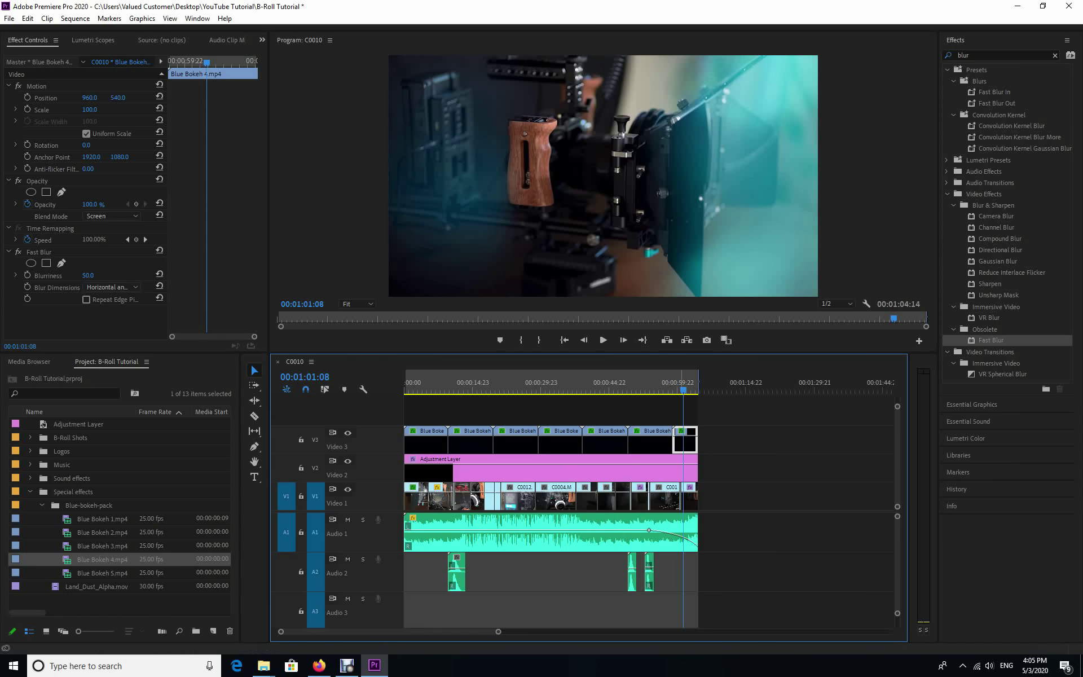
Step: Return to the start of the sequence and review the footage towards the end
left_click_drag(683, 389, 428, 389)
key("Up")
key("Down")
key("Down")
key("Down")
key("Down")
key("Down")
key("Down")
key("Down")
key("Down")
key("Down")
key("Down")
key("Down")
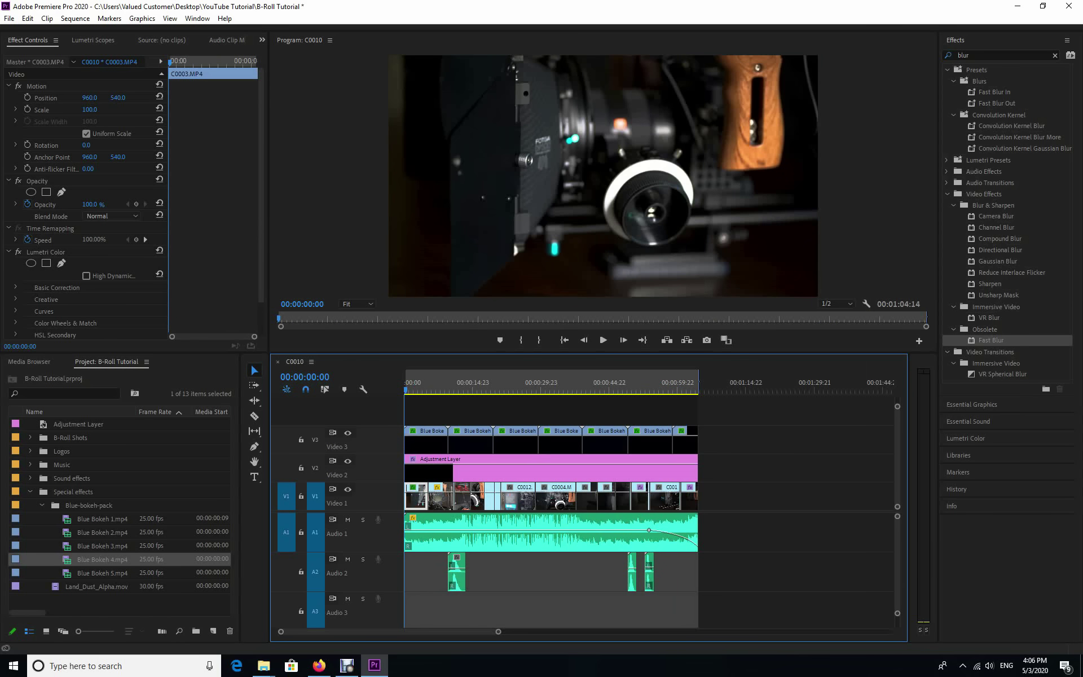
key("Up")
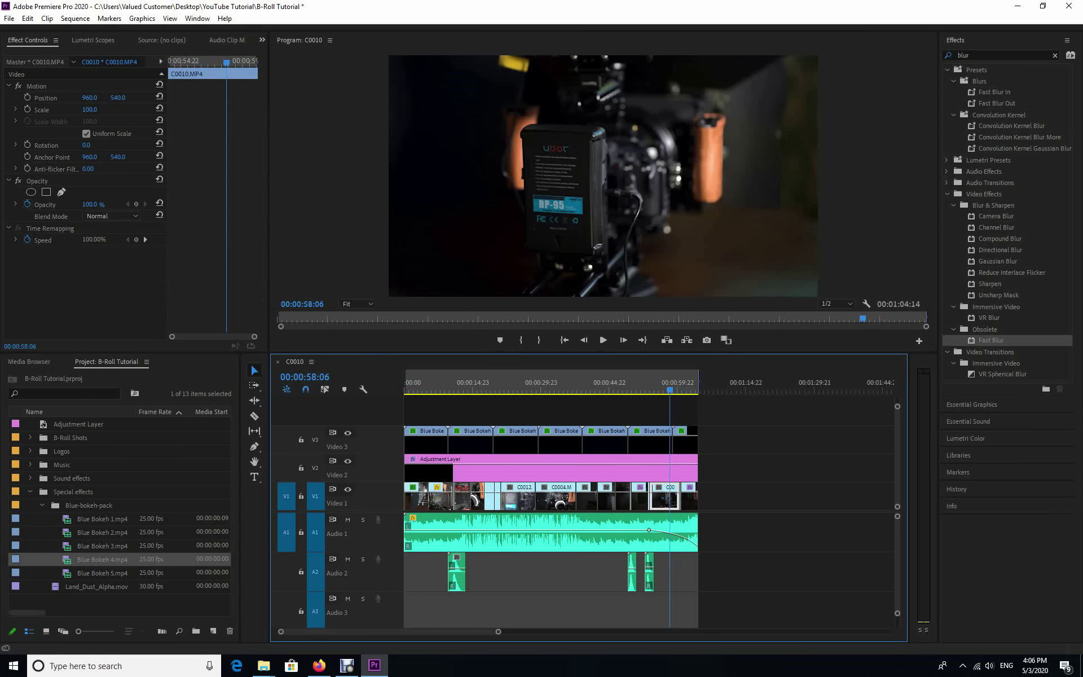
Step: Collapse the Blue-bokeh-pack folder in the project's special effects
left_click(89, 505)
key("Left")
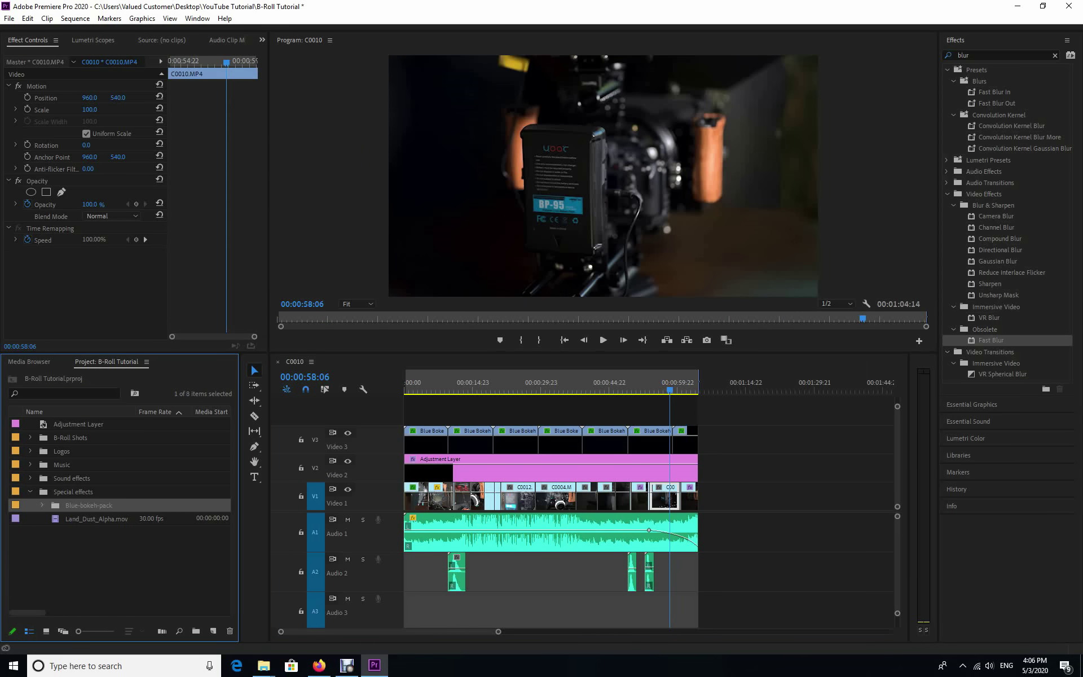
Step: Add Sony logo.mp4 from the Logos folder directly after the last clip on Video 1 and play the sequence's ending
key("ctrl+shift+a")
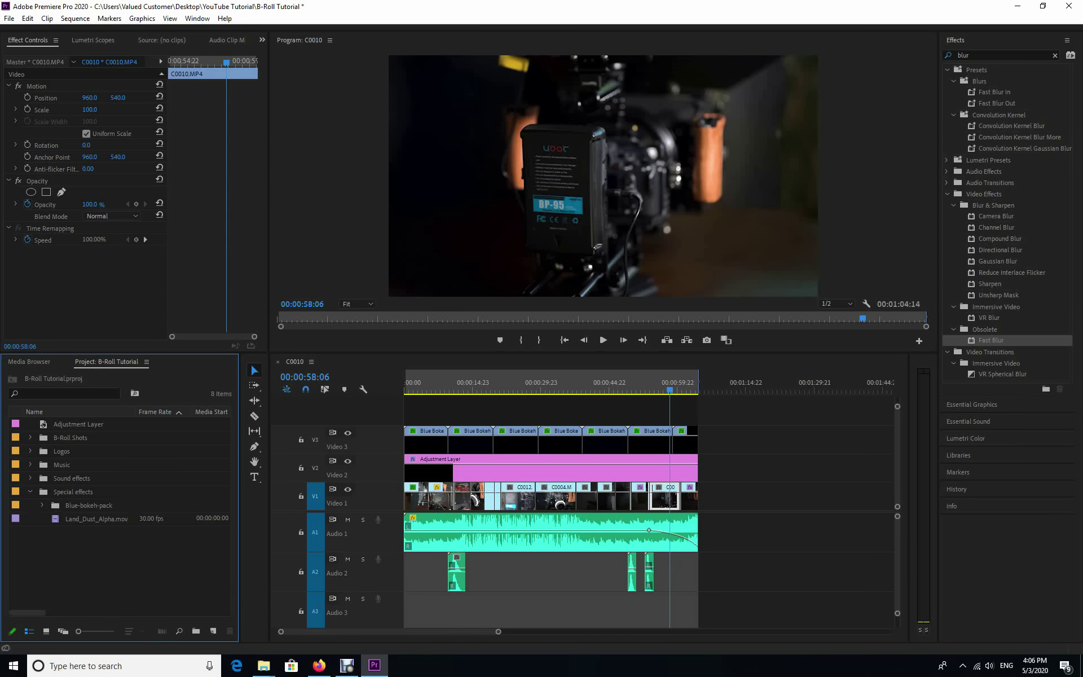
key("Left")
key("Right")
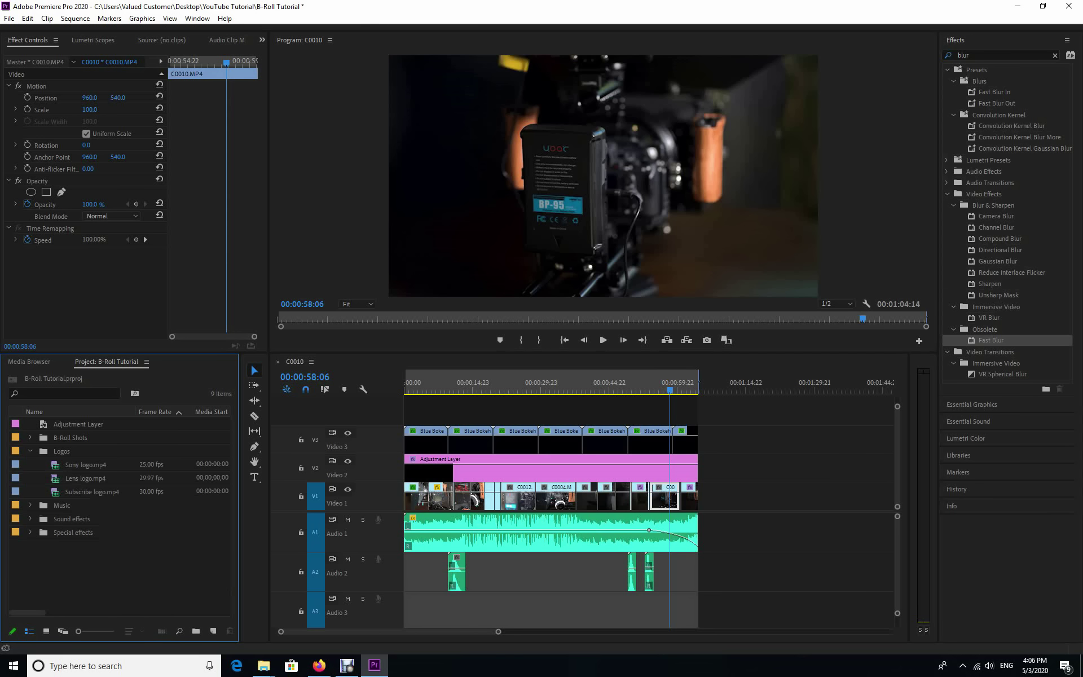
left_click_drag(86, 464, 716, 497)
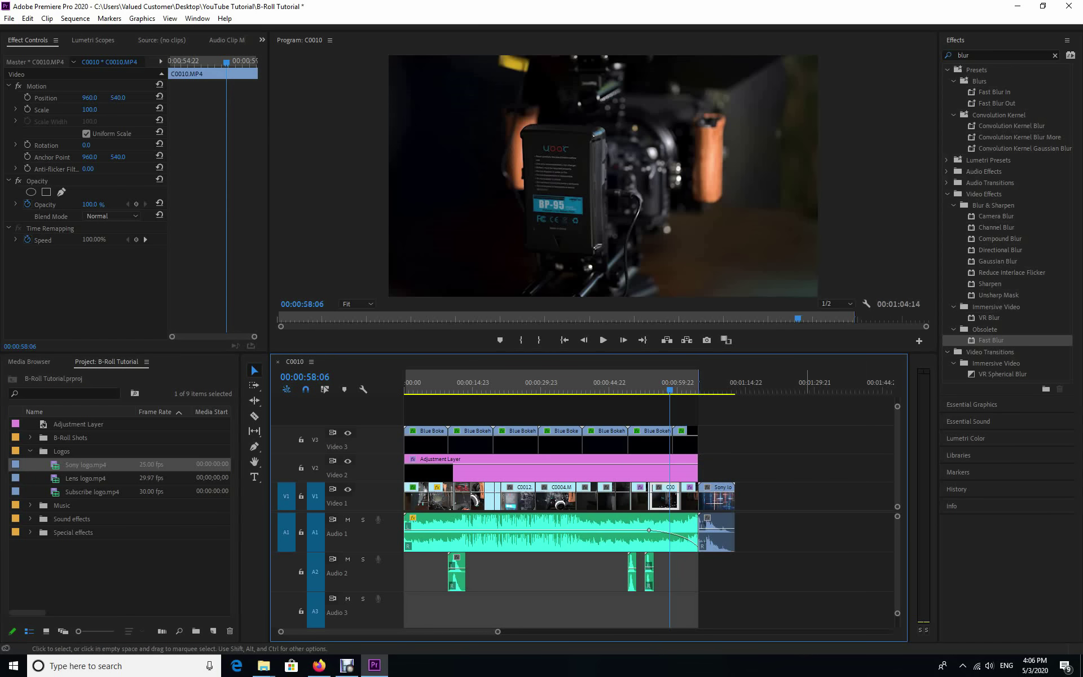
key("space")
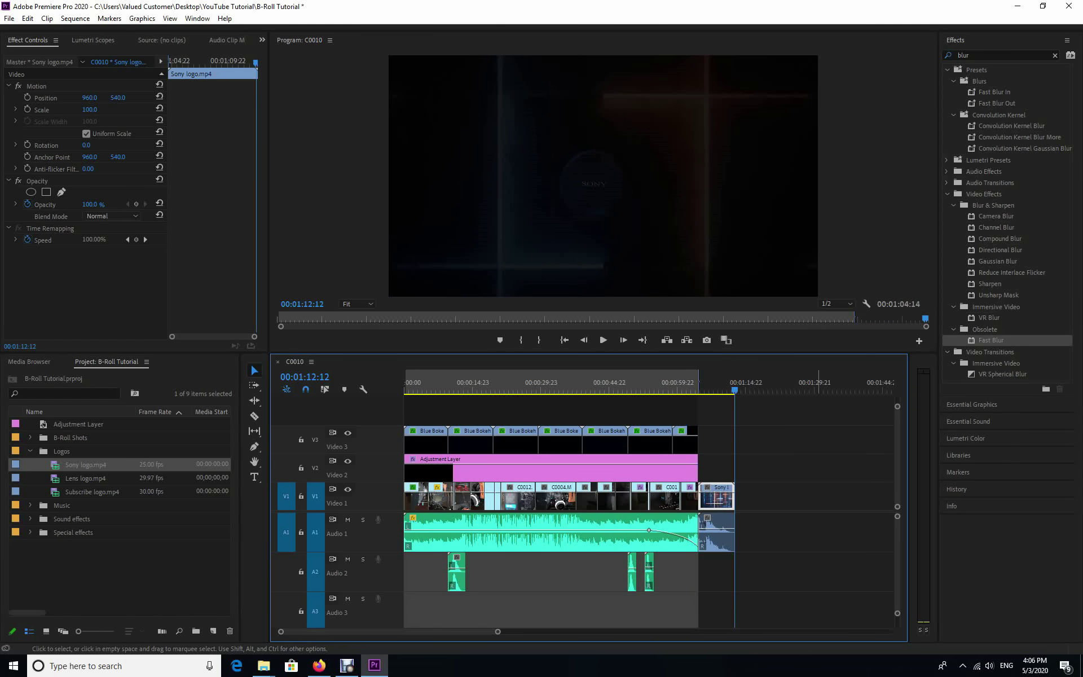
Step: Nest all clips on the three video tracks into one nested sequence, keeping the default name
left_click_drag(756, 413, 404, 502)
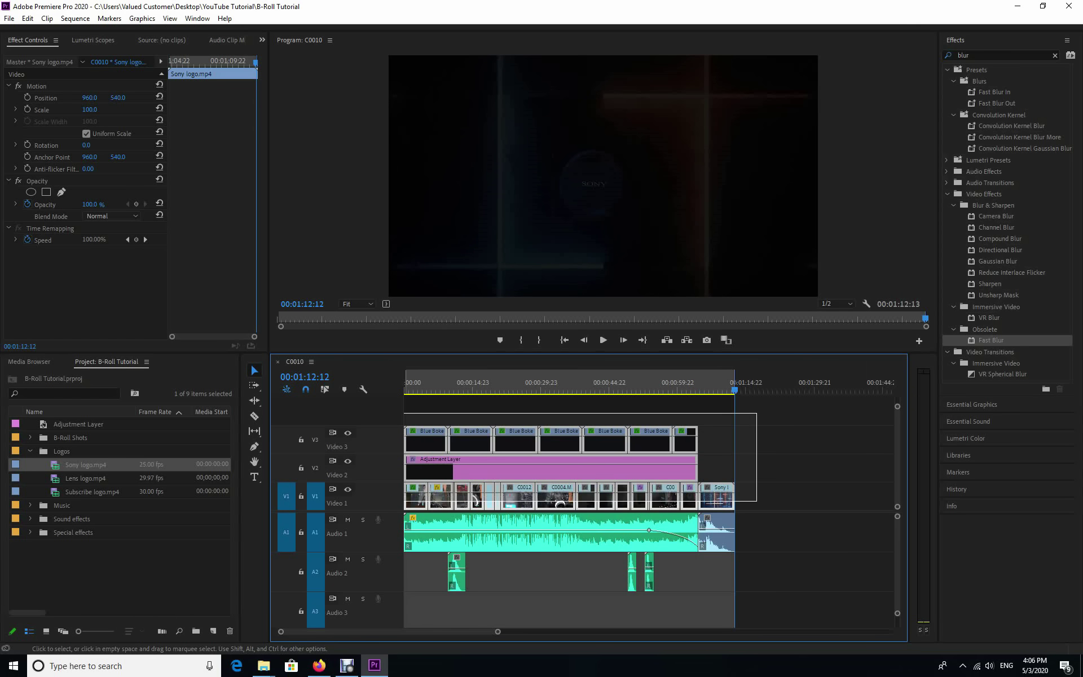
right_click(540, 469)
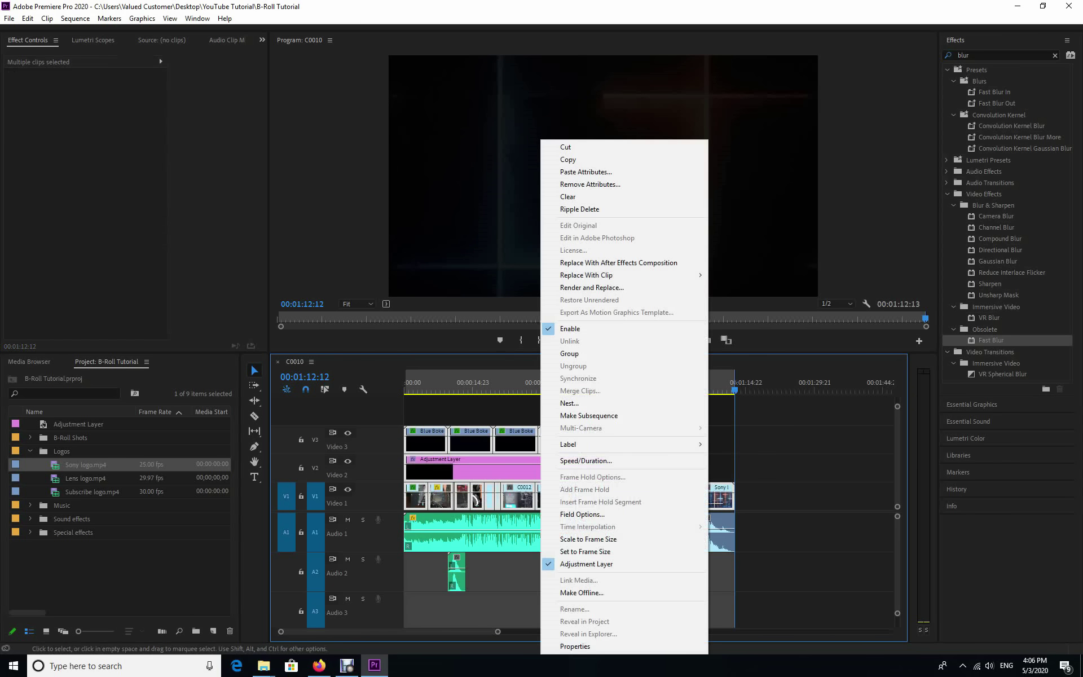
left_click(570, 402)
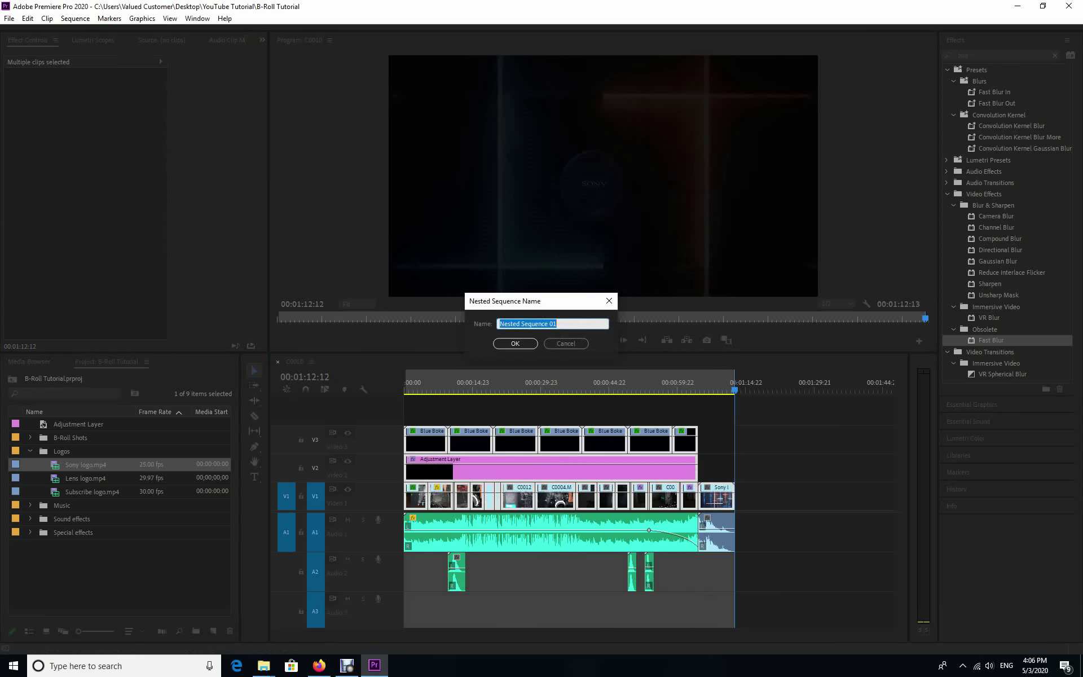
key("Return")
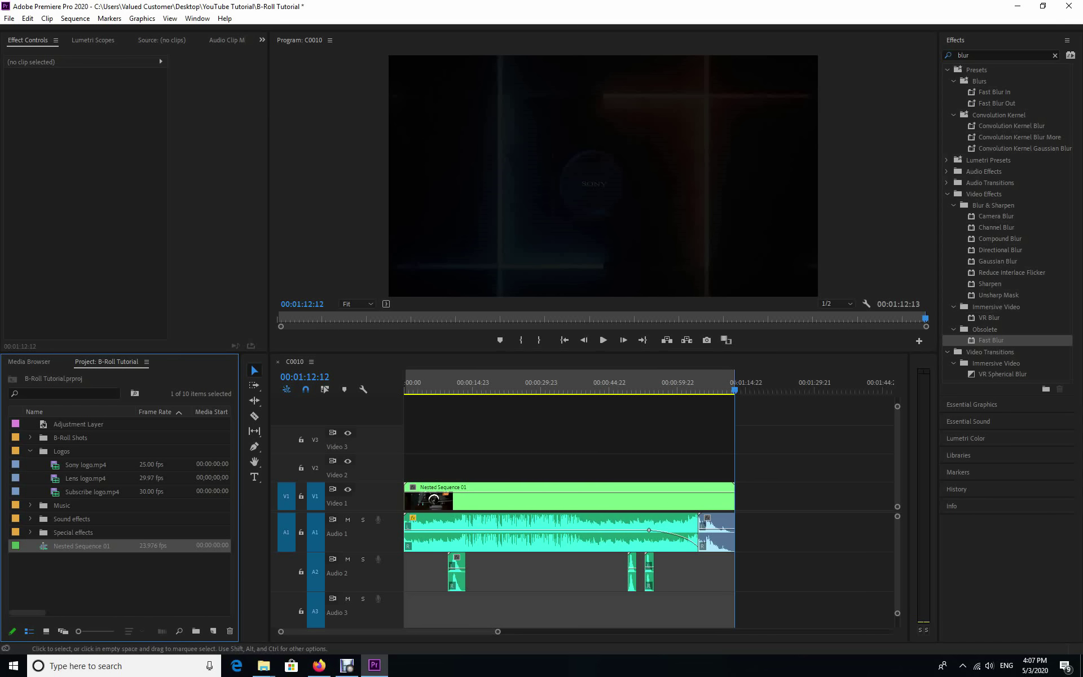
Step: Select the nested video and all audio clips, open the media export settings and name the output file YouTube Tutorial
left_click_drag(754, 466, 404, 597)
left_click(9, 18)
mouse_move(85, 331)
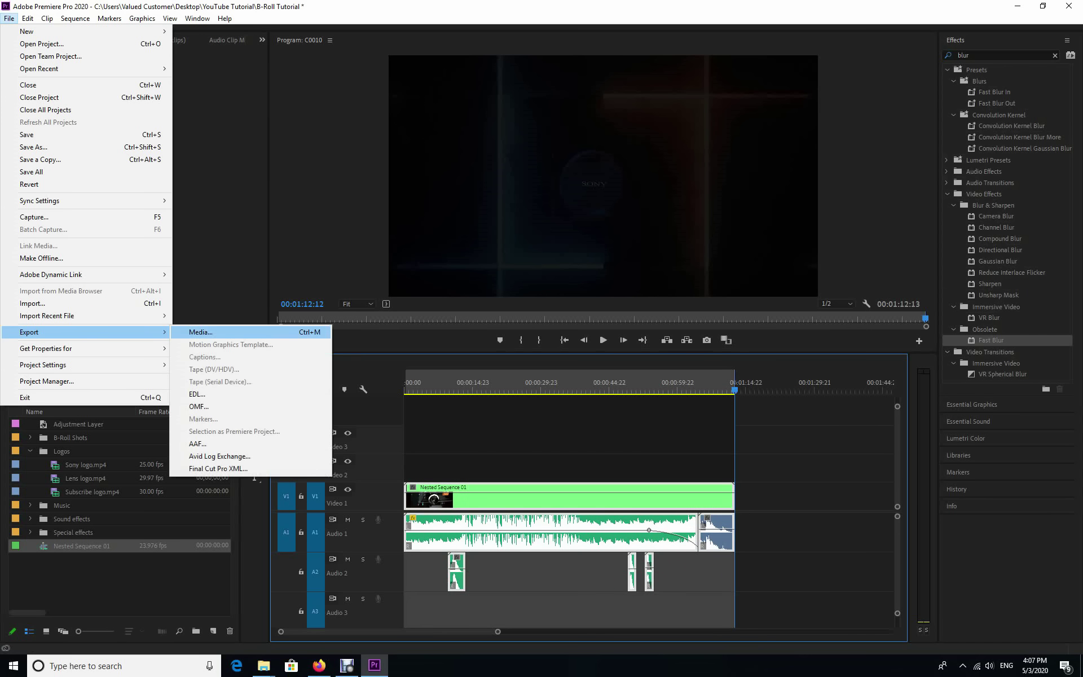
left_click(200, 332)
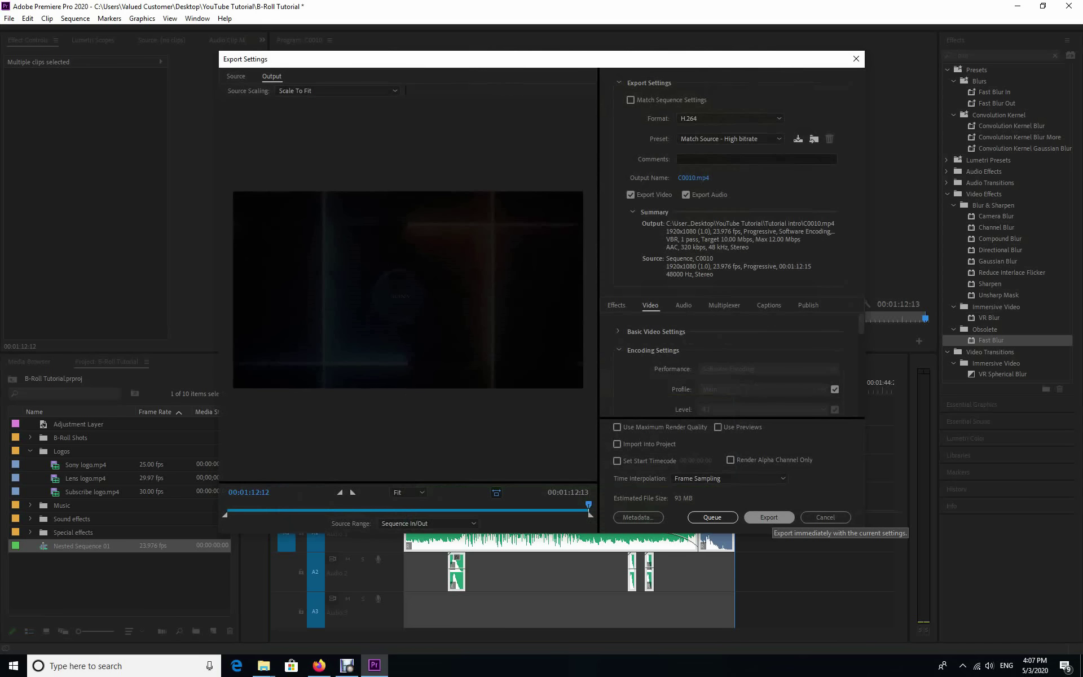
left_click(712, 518)
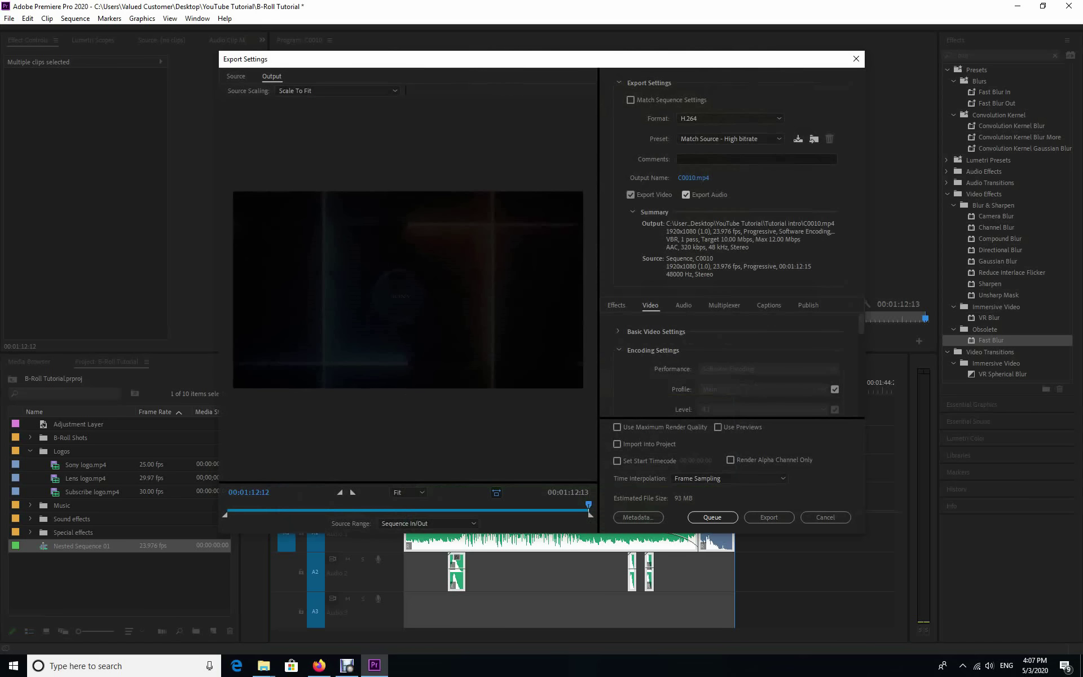
left_click(693, 177)
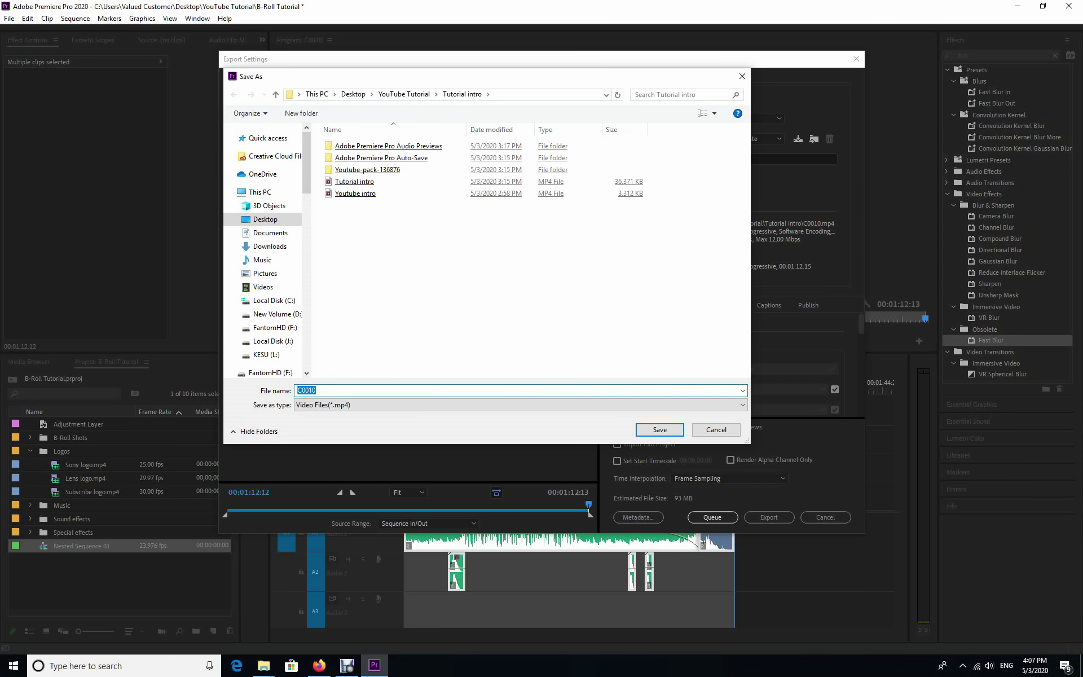
type("YouTube Tutorial")
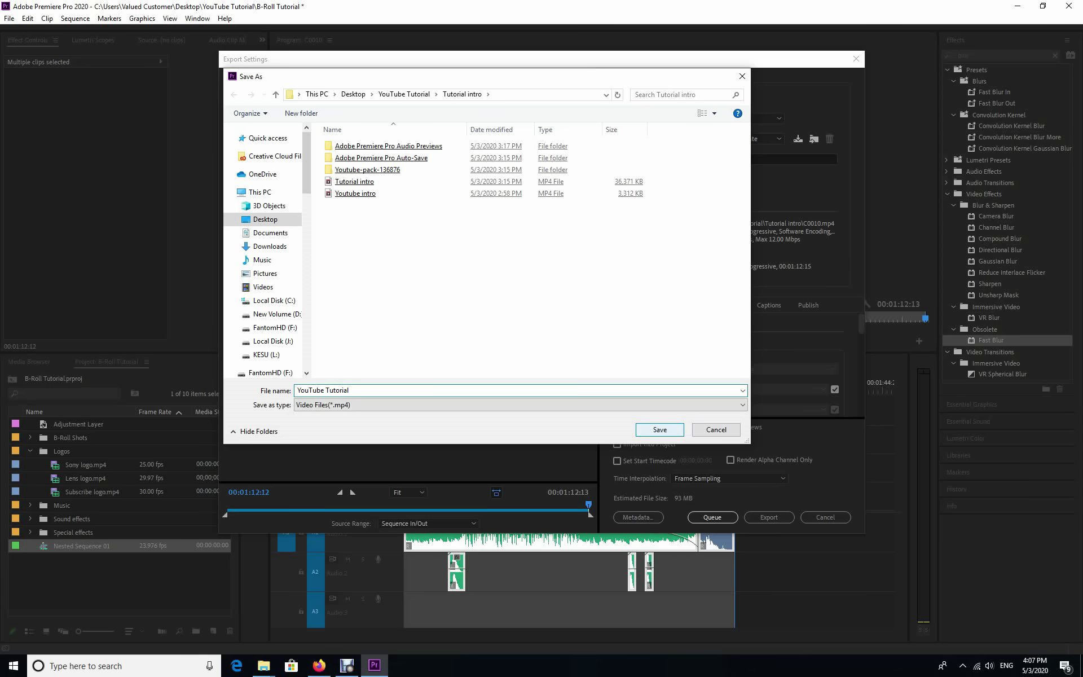
left_click(659, 429)
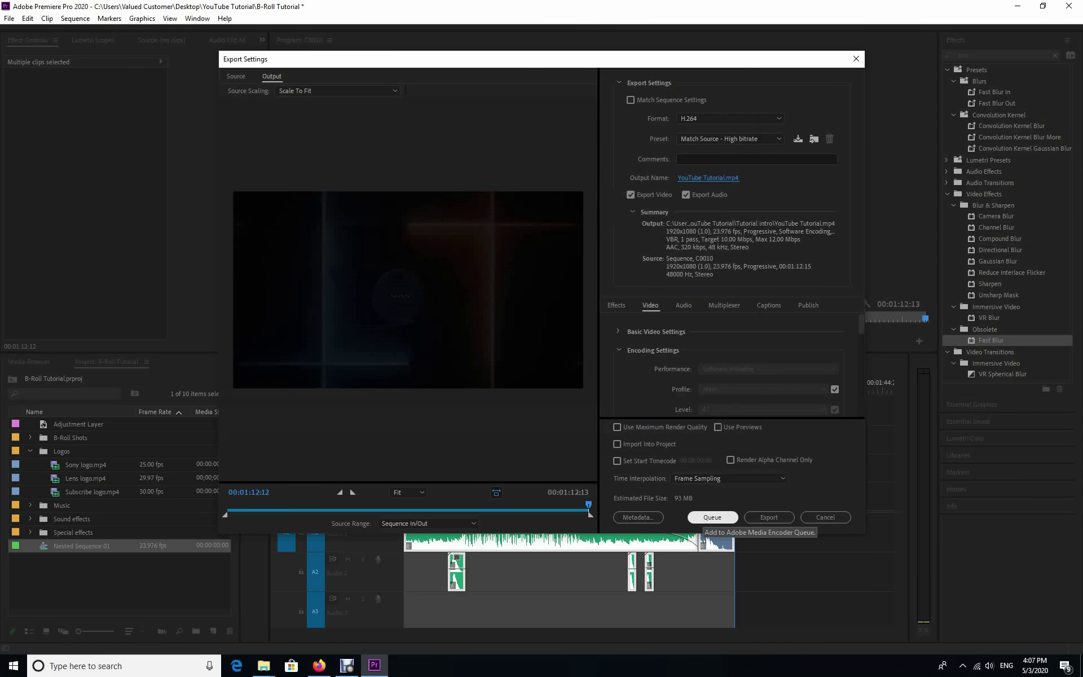
Step: Send the H.264 export to the Adobe Media Encoder queue and start encoding it
left_click(705, 517)
left_click(712, 516)
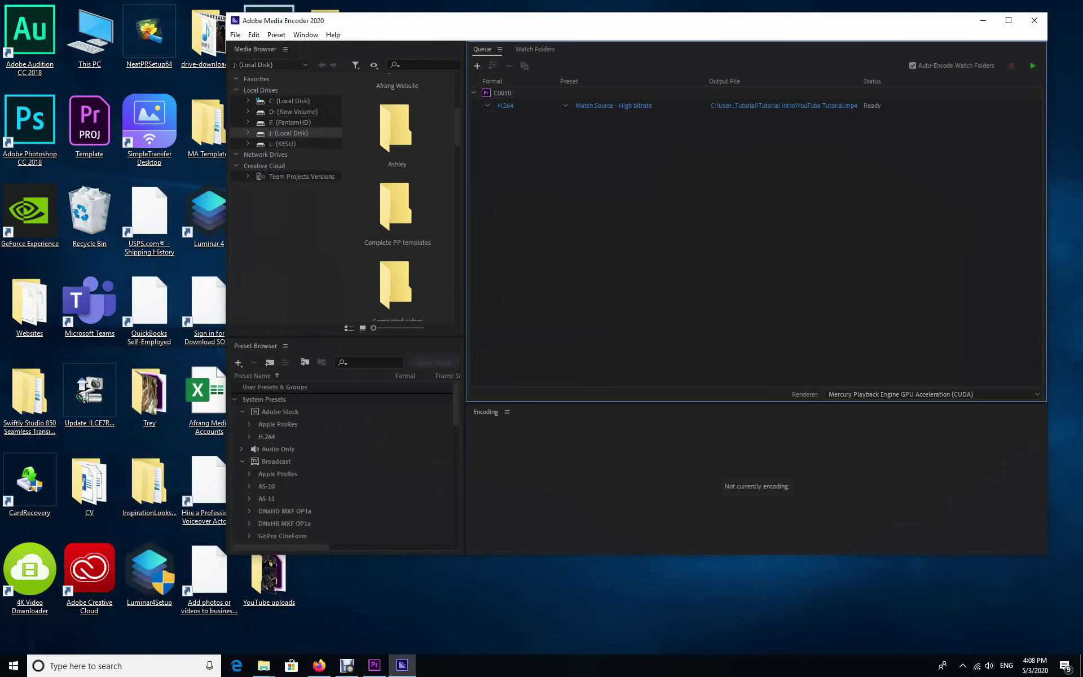
key("Return")
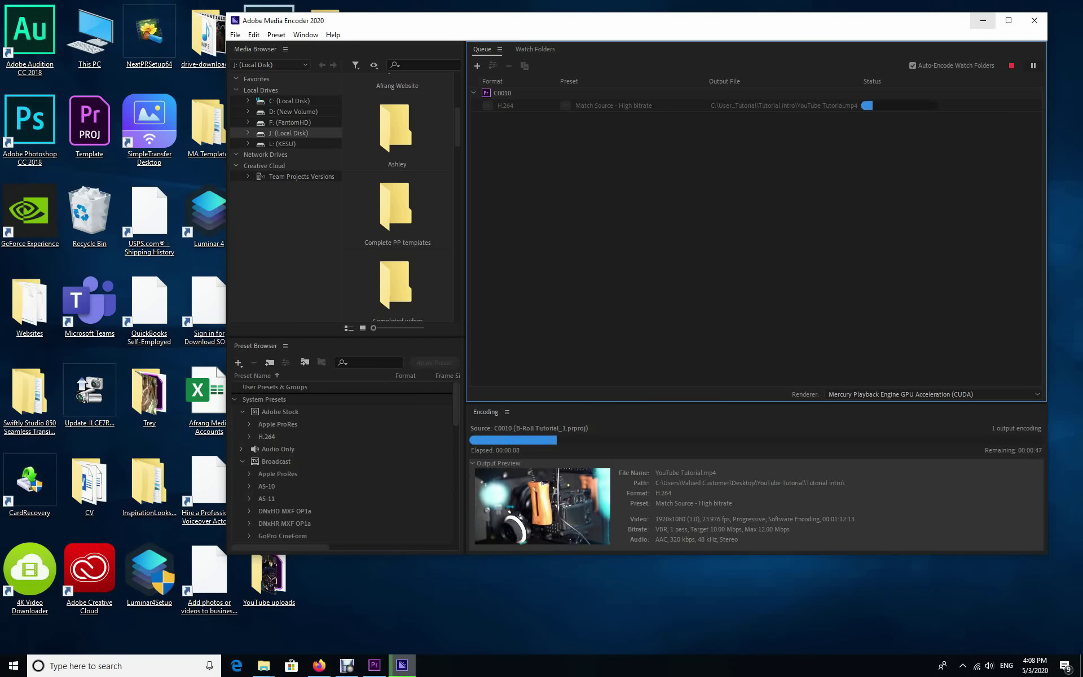
Step: Minimize Media Encoder, switch back to Premiere Pro and close it, saving the changes to the B-Roll Tutorial project
left_click(983, 20)
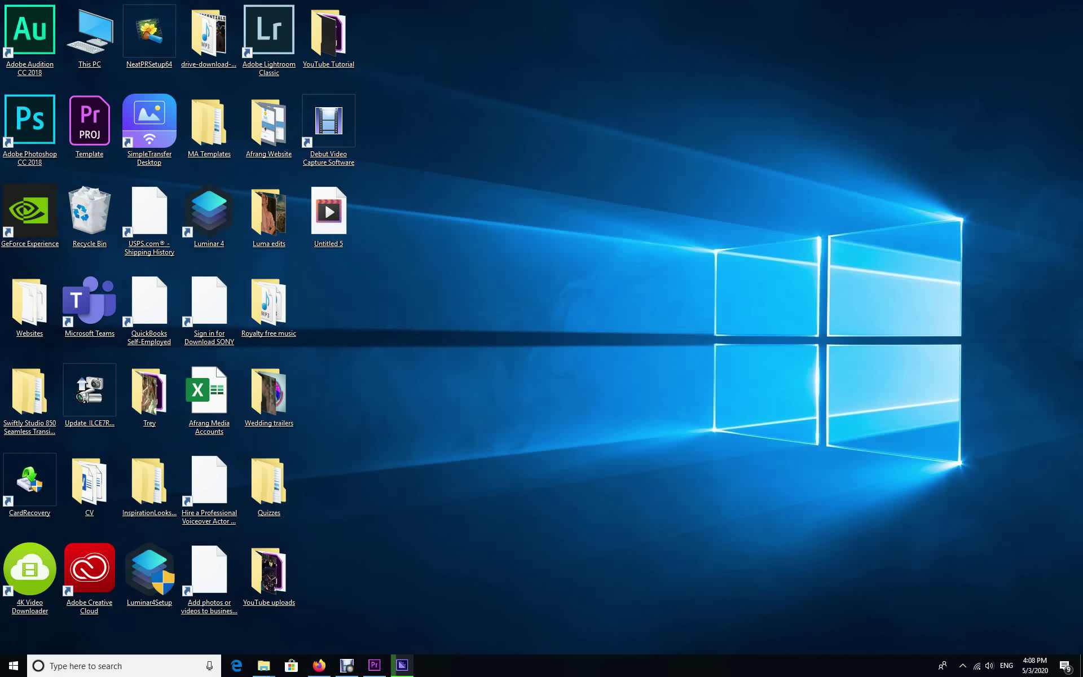
left_click(374, 665)
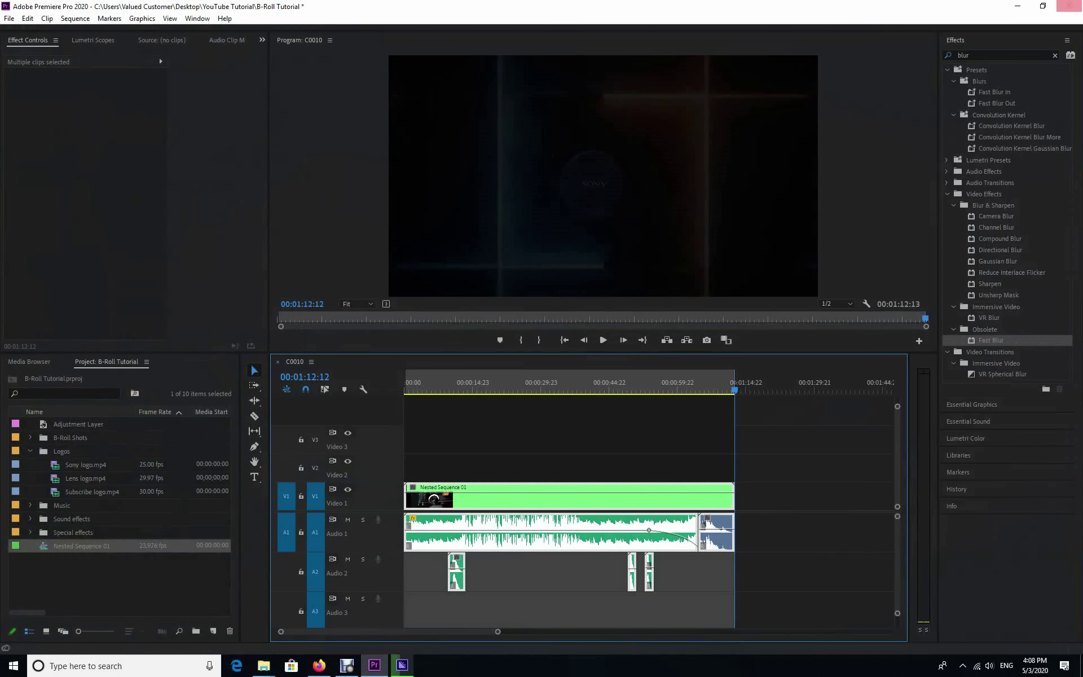
left_click(1069, 6)
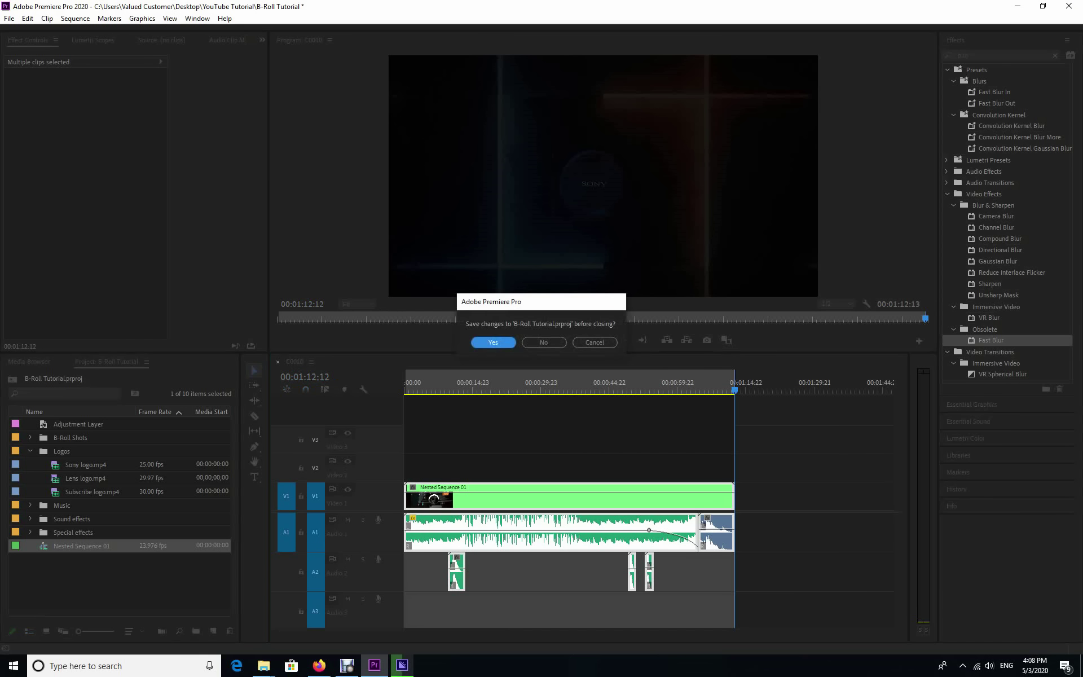
key("Return")
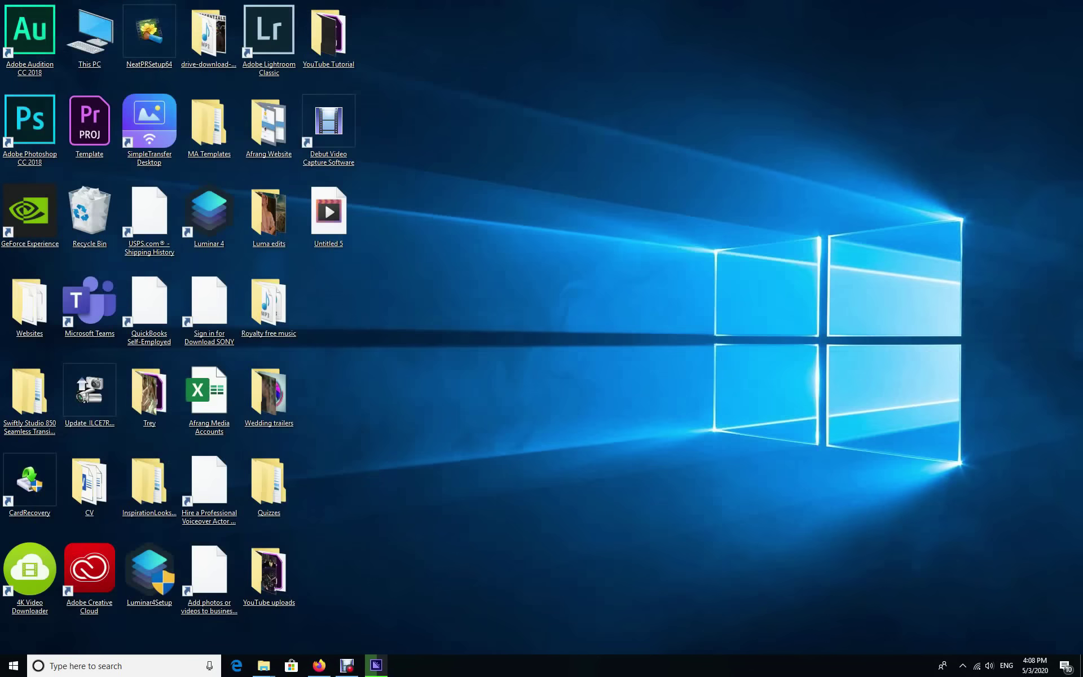
Step: Bring the Media Encoder window back, move it to the edge of the desktop and make it taller
left_click(374, 665)
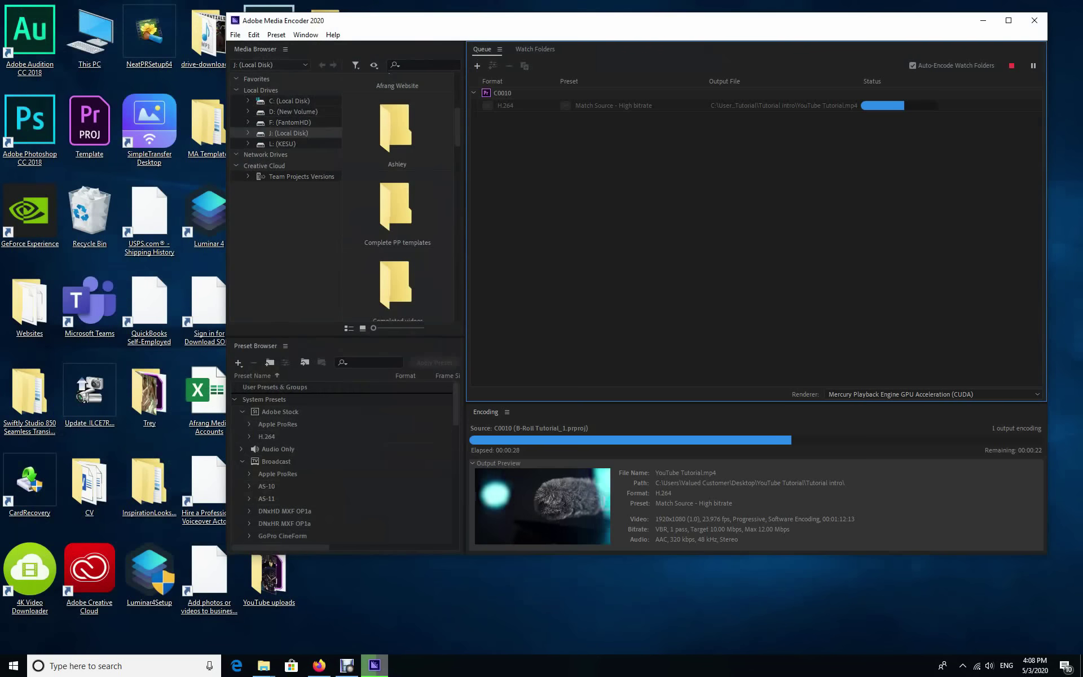
left_click_drag(667, 31, 439, 25)
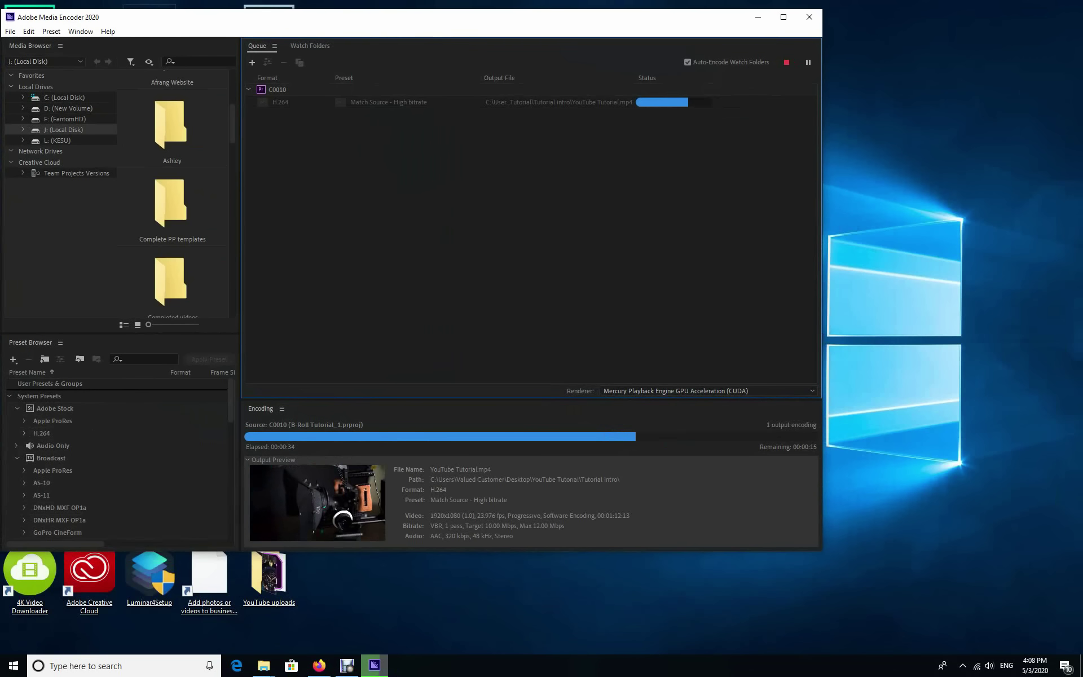
left_click_drag(467, 571, 464, 675)
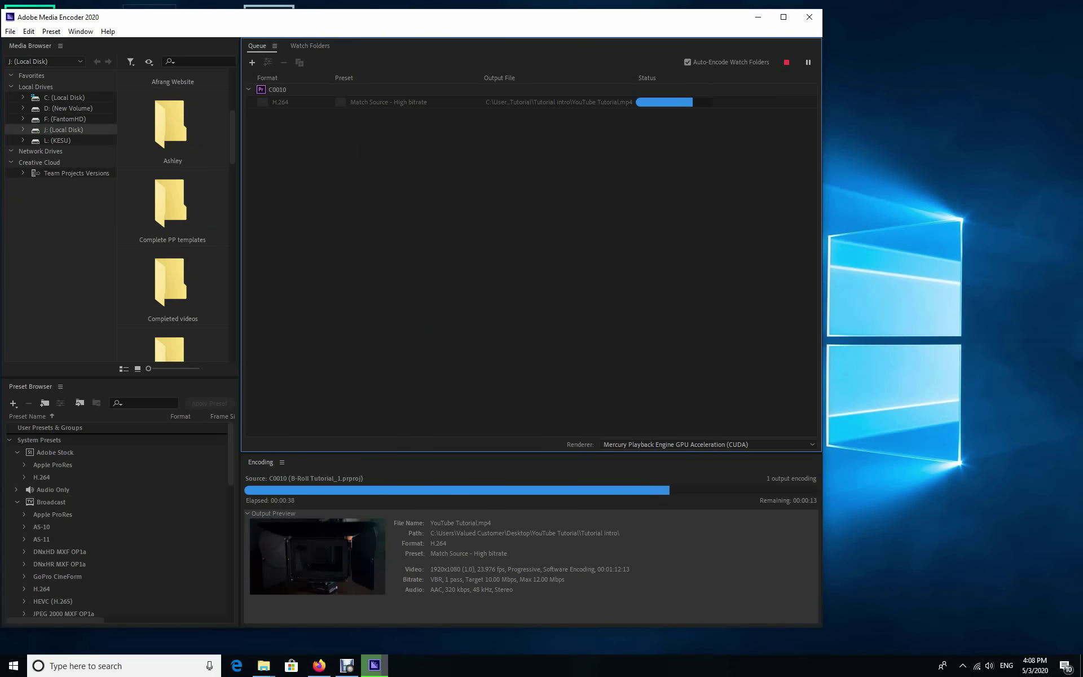